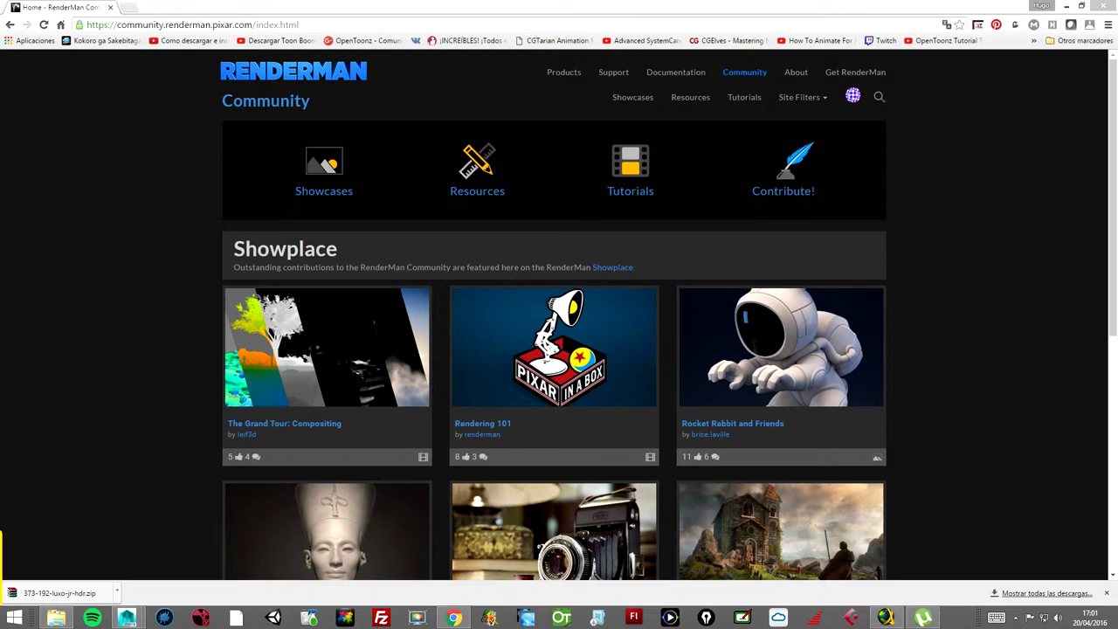
# Bring Chrome forward, showing the RenderMan Community Resources page
pyautogui.click(638, 7)
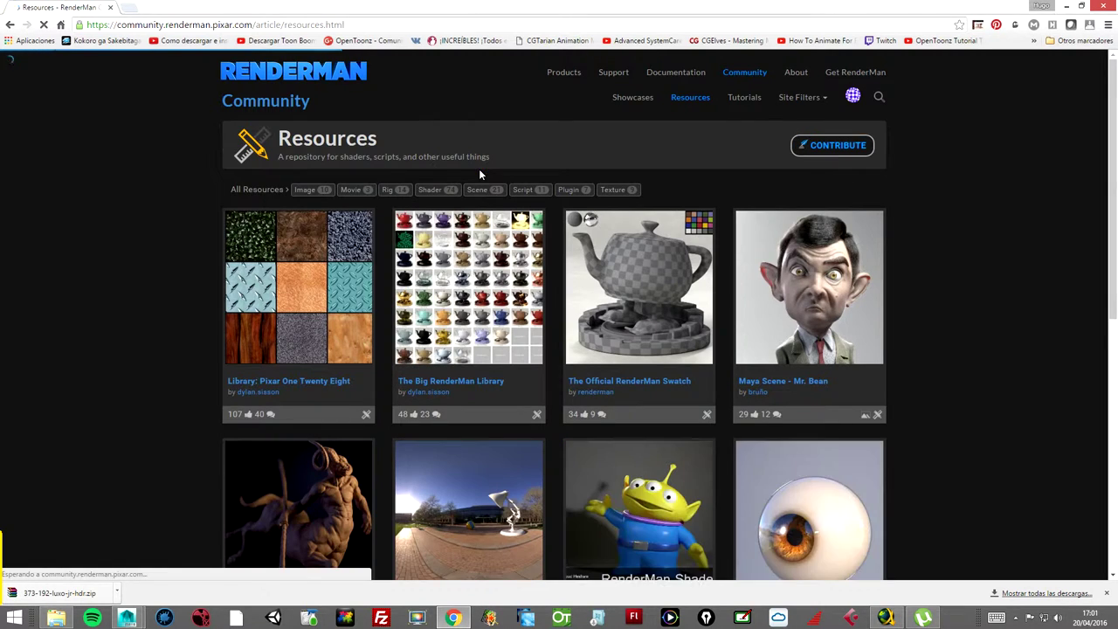
# Review the HDRI - Luxo Jr article's download, then return to Maya's sphere-on-plane scene
pyautogui.scroll(-3, 462, 349)
pyautogui.click(436, 379)
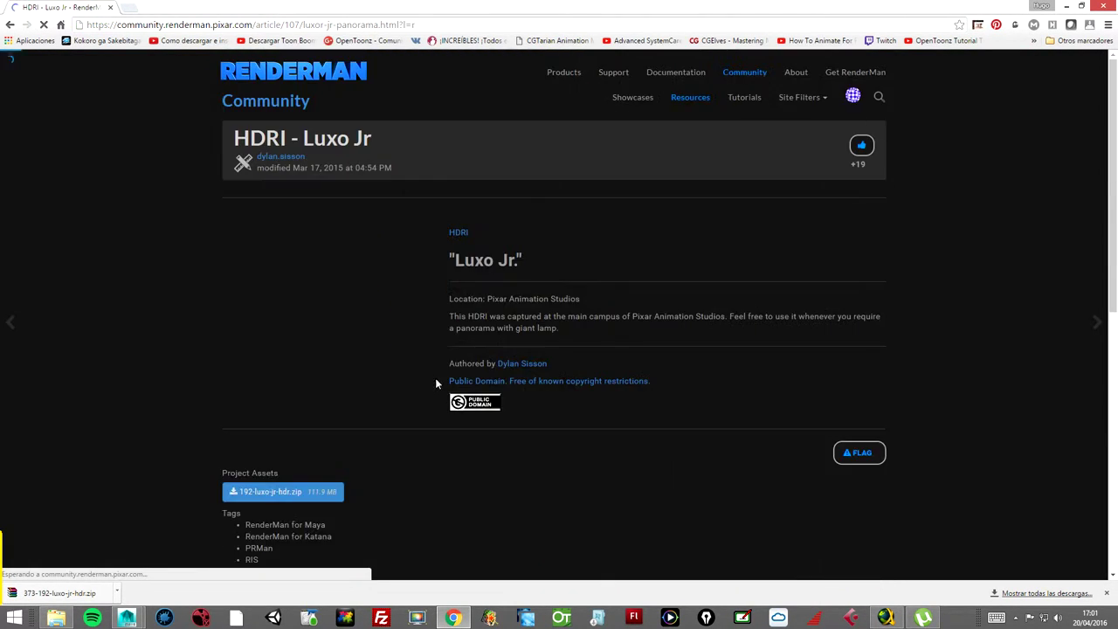
pyautogui.scroll(-3, 262, 445)
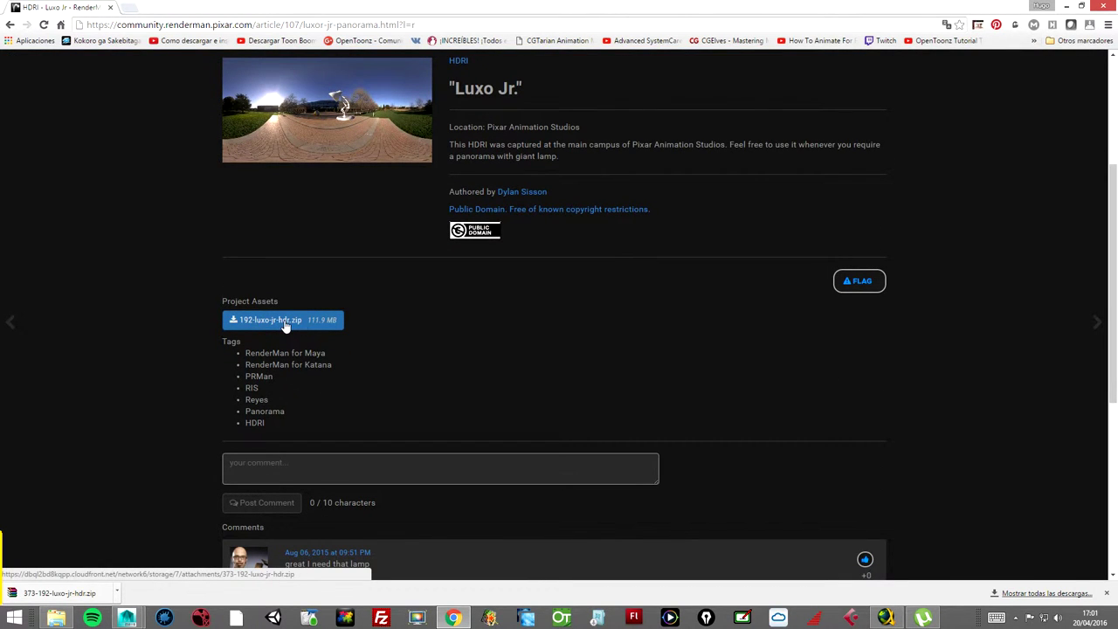
pyautogui.scroll(3, 460, 360)
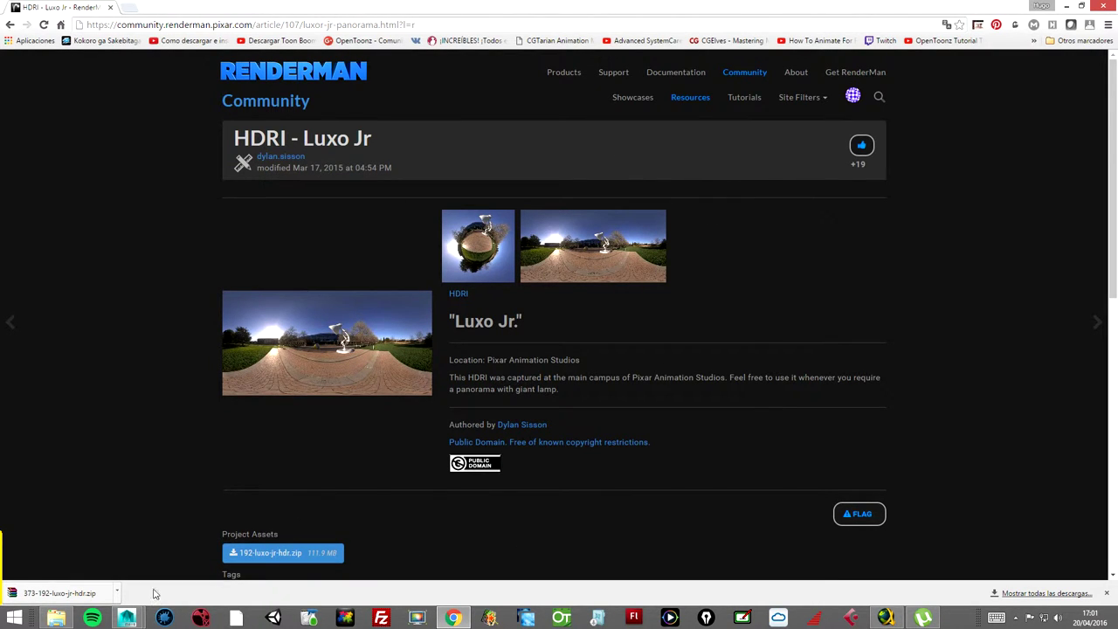
pyautogui.moveTo(128, 619)
pyautogui.click(191, 519)
pyautogui.moveTo(679, 242)
pyautogui.keyDown('alt'); pyautogui.mouseDown(button='right')
pyautogui.moveTo(469, 250)
pyautogui.moveTo(531, 252)
pyautogui.mouseUp(button='right'); pyautogui.keyUp('alt')
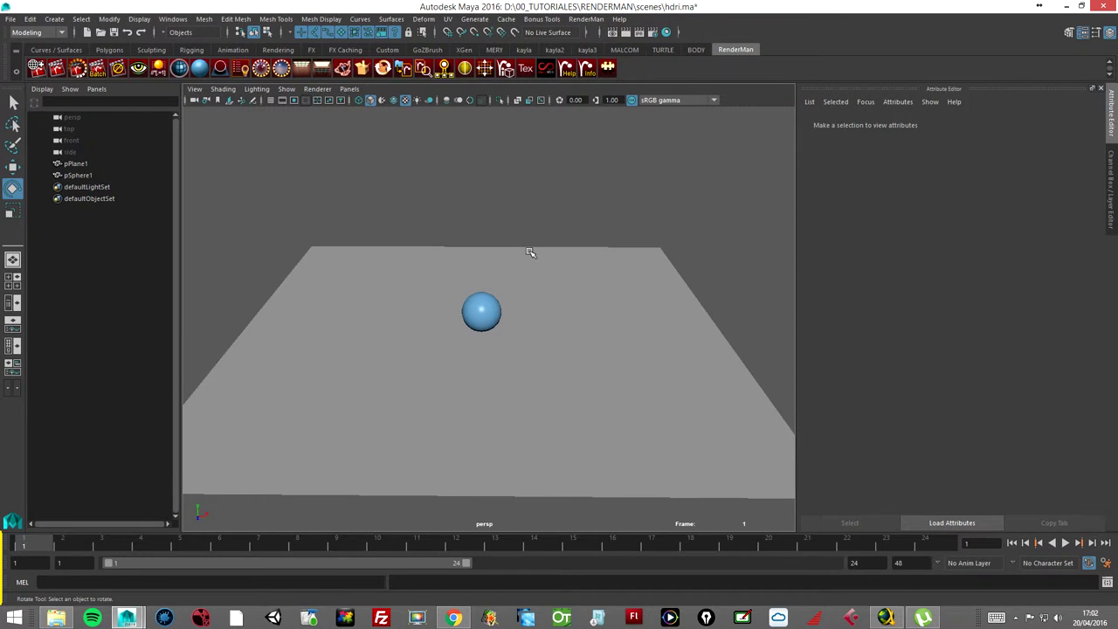
# Add a PxrStdEnvMapLight dome and frame the view around the sphere and plane
pyautogui.click(263, 72)
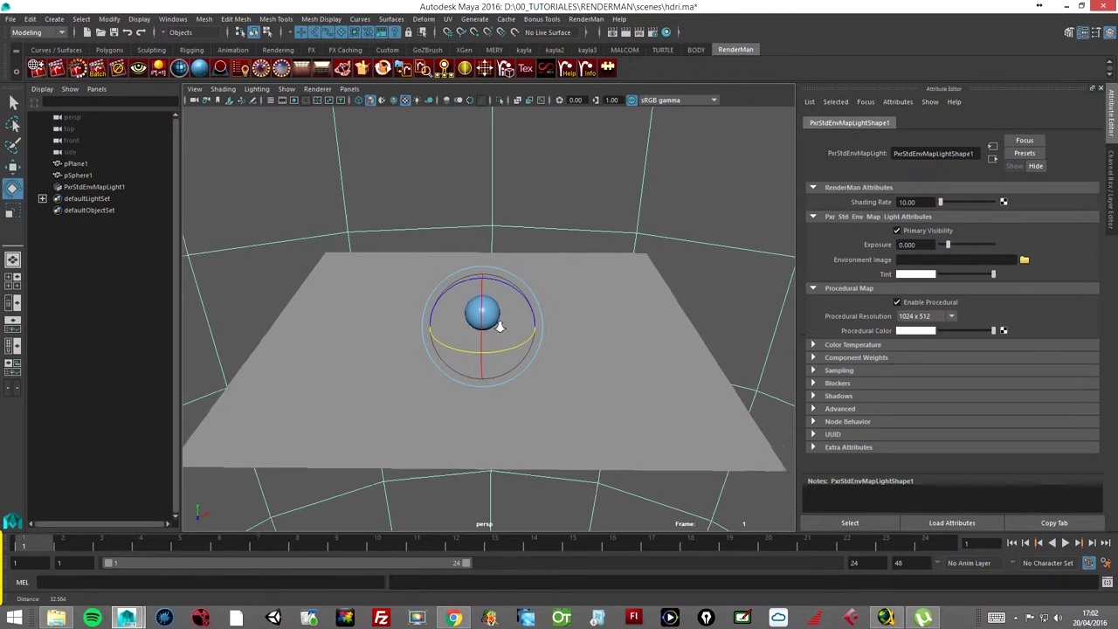
pyautogui.keyDown('alt'); pyautogui.moveTo(569, 244); pyautogui.dragTo(593, 321, button='right'); pyautogui.keyUp('alt')
pyautogui.press('f')
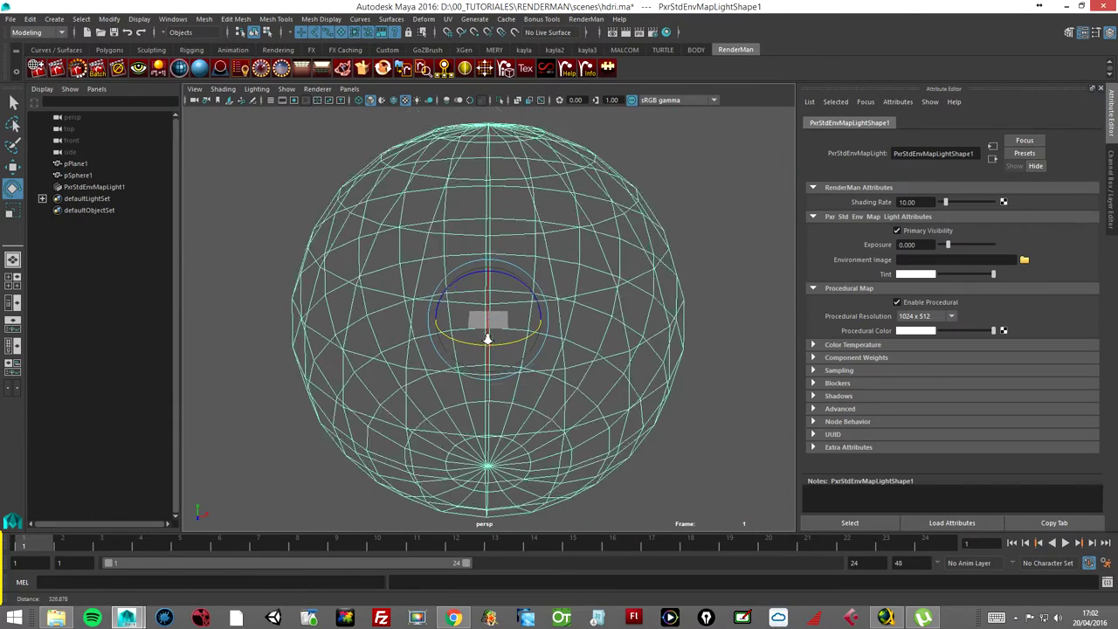
pyautogui.keyDown('alt'); pyautogui.moveTo(422, 359); pyautogui.dragTo(974, 332, button='right'); pyautogui.keyUp('alt')
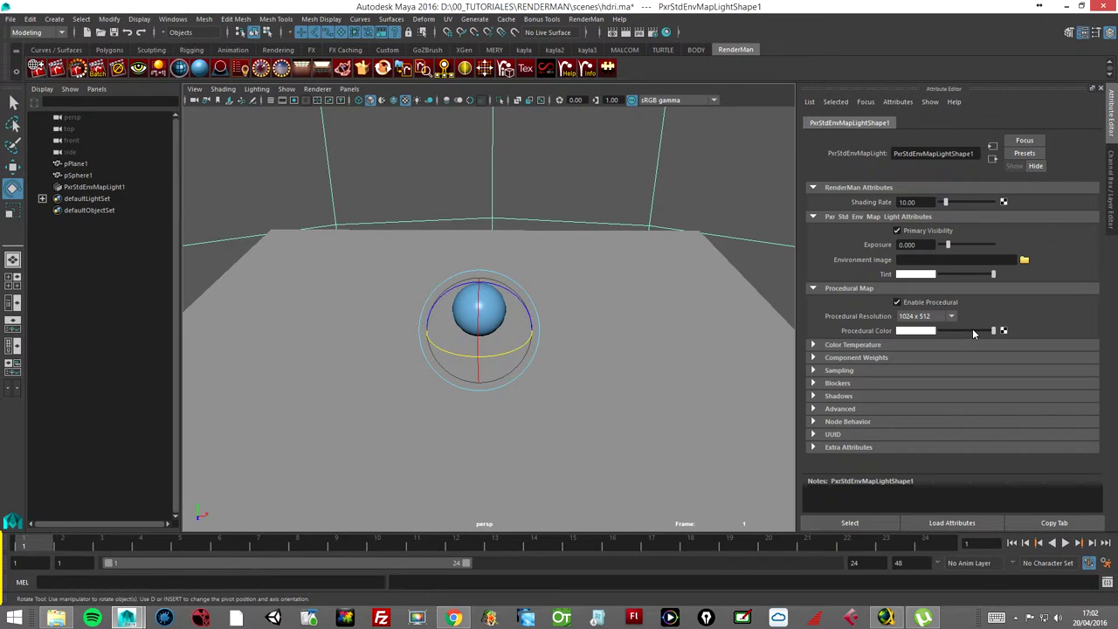
pyautogui.moveTo(489, 385)
pyautogui.keyDown('alt'); pyautogui.mouseDown()
pyautogui.moveTo(437, 369)
pyautogui.moveTo(493, 394)
pyautogui.moveTo(452, 365)
pyautogui.moveTo(531, 392)
pyautogui.moveTo(516, 384)
pyautogui.mouseUp(); pyautogui.keyUp('alt')
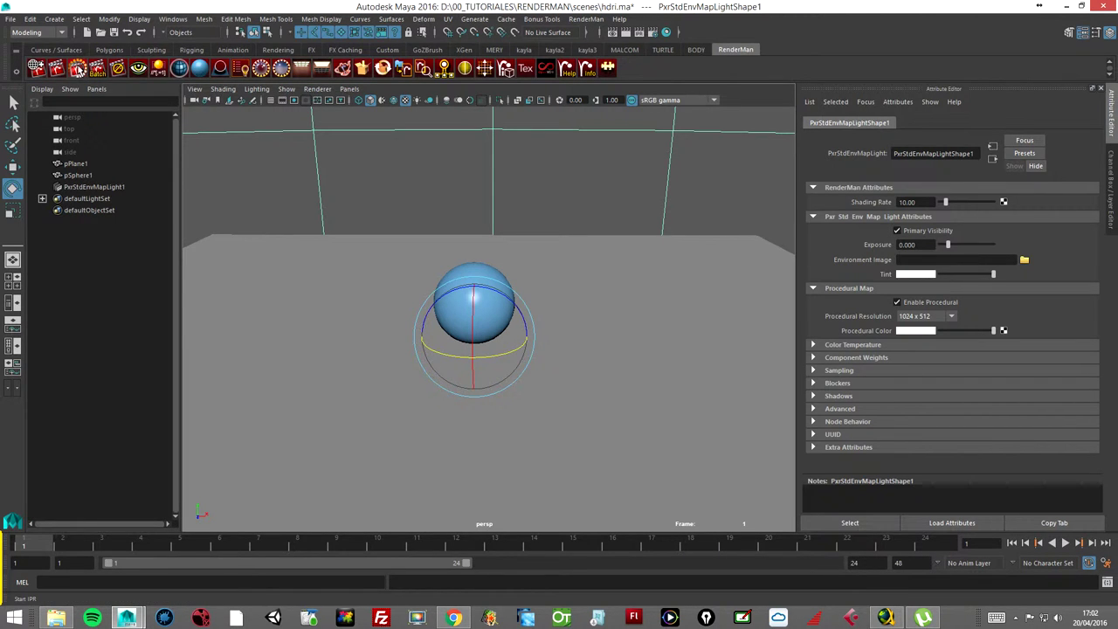
# Start an IPR render, widen and reposition its window, and select PxrStdEnvMapLight1
pyautogui.click(77, 69)
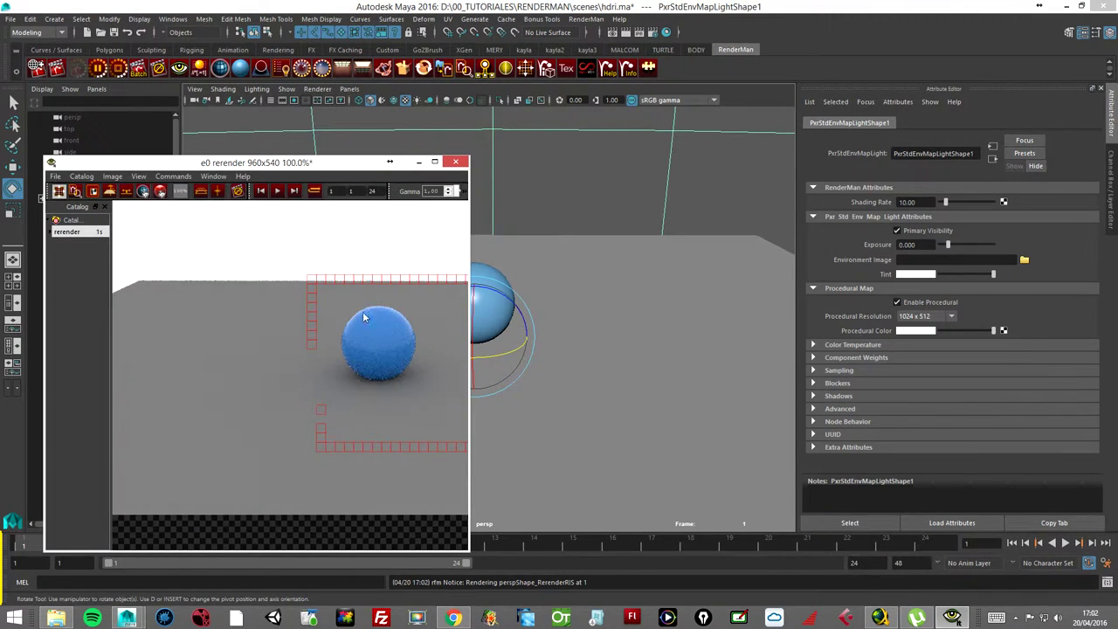
pyautogui.moveTo(472, 420); pyautogui.dragTo(599, 408)
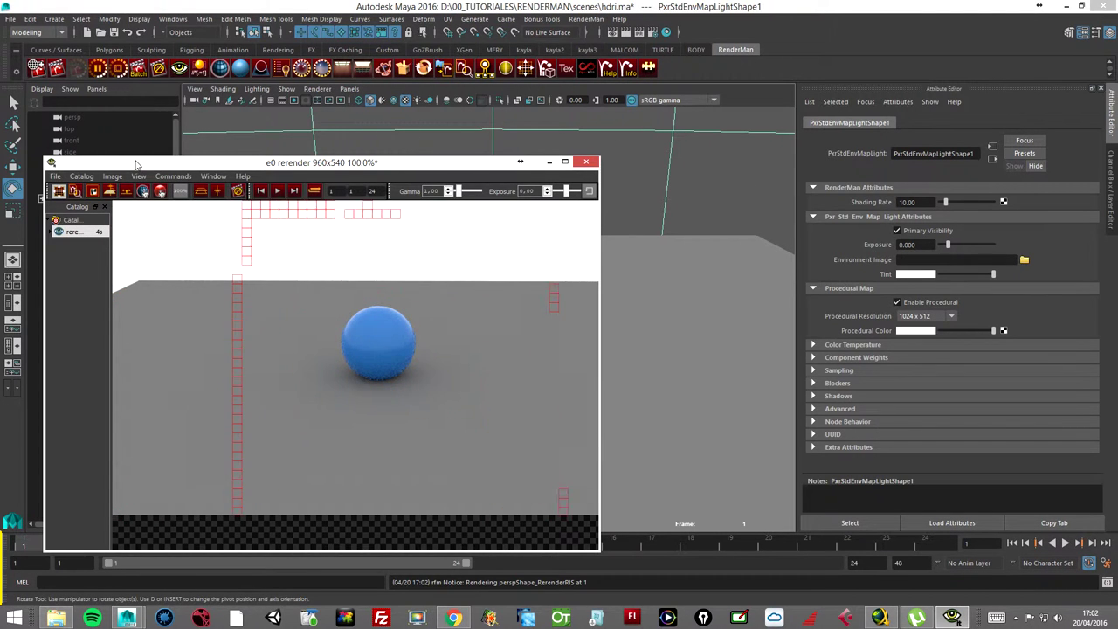
pyautogui.moveTo(219, 163); pyautogui.dragTo(313, 155)
pyautogui.click(88, 187)
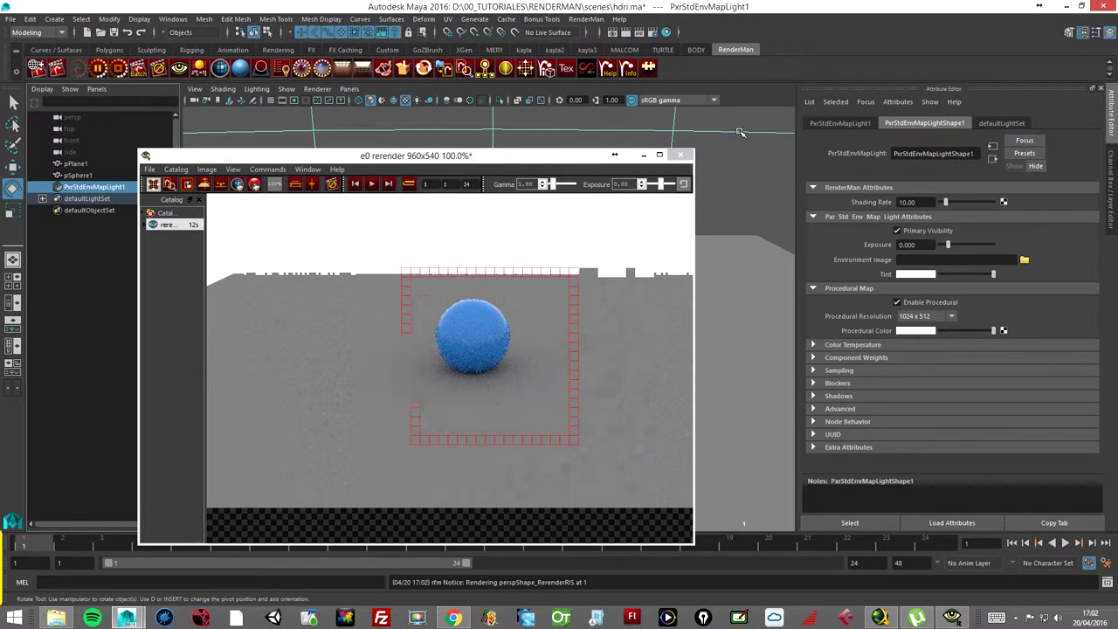
pyautogui.click(925, 275)
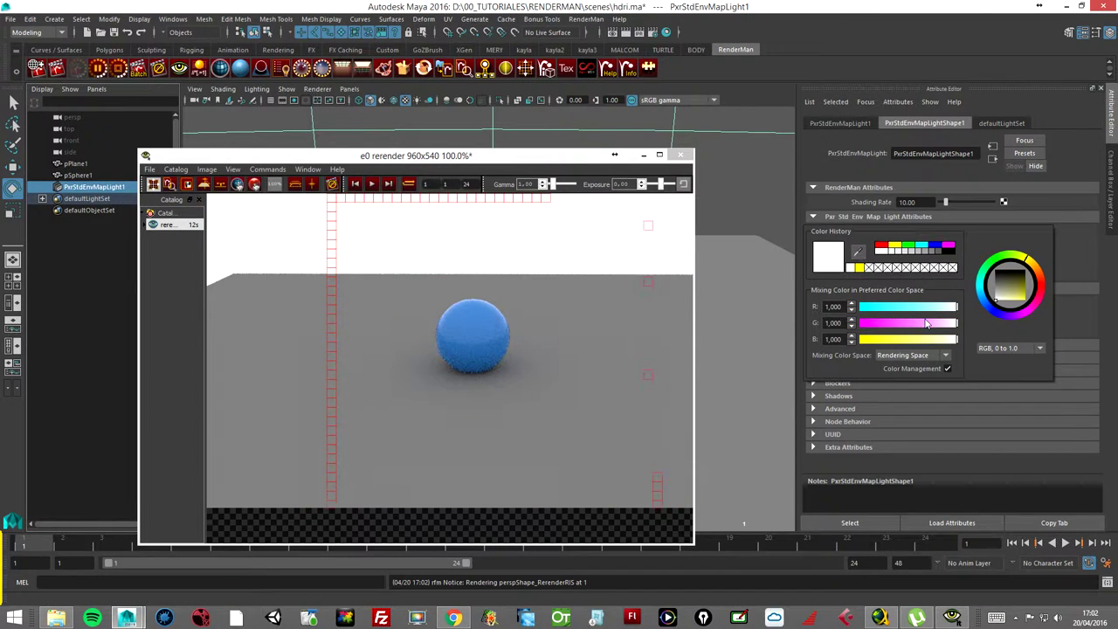
pyautogui.moveTo(954, 307); pyautogui.dragTo(938, 311)
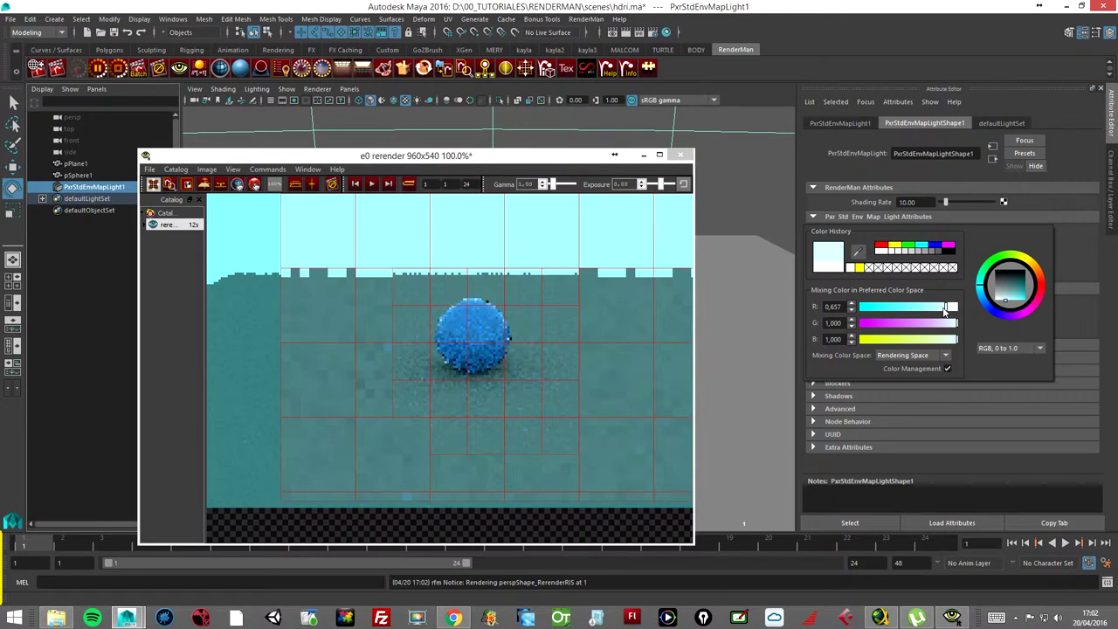
pyautogui.moveTo(943, 311); pyautogui.dragTo(947, 310)
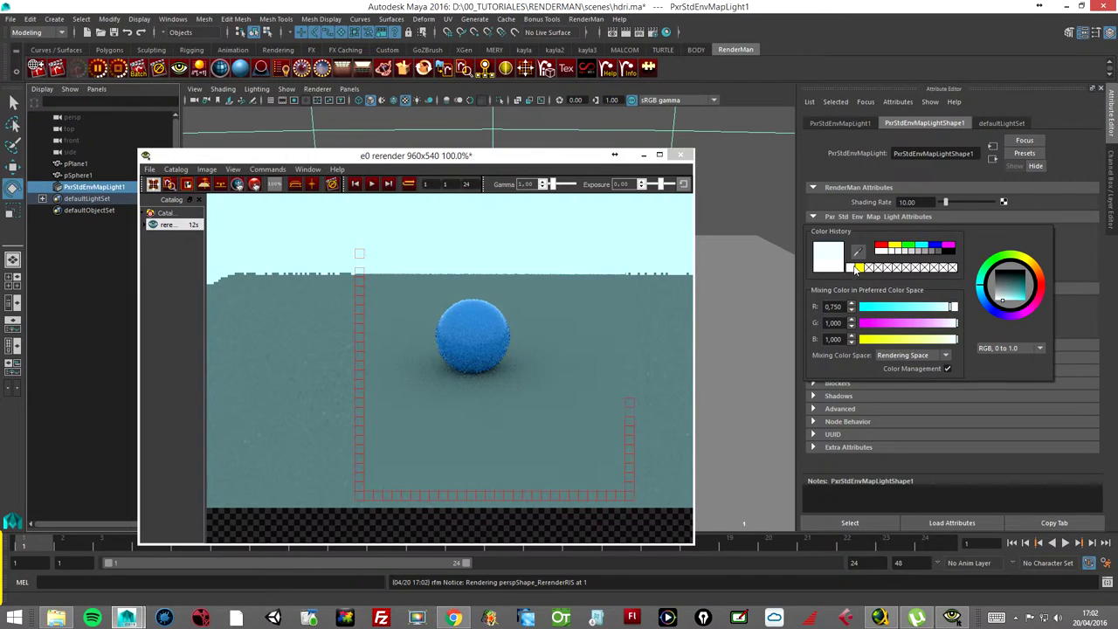
pyautogui.click(860, 268)
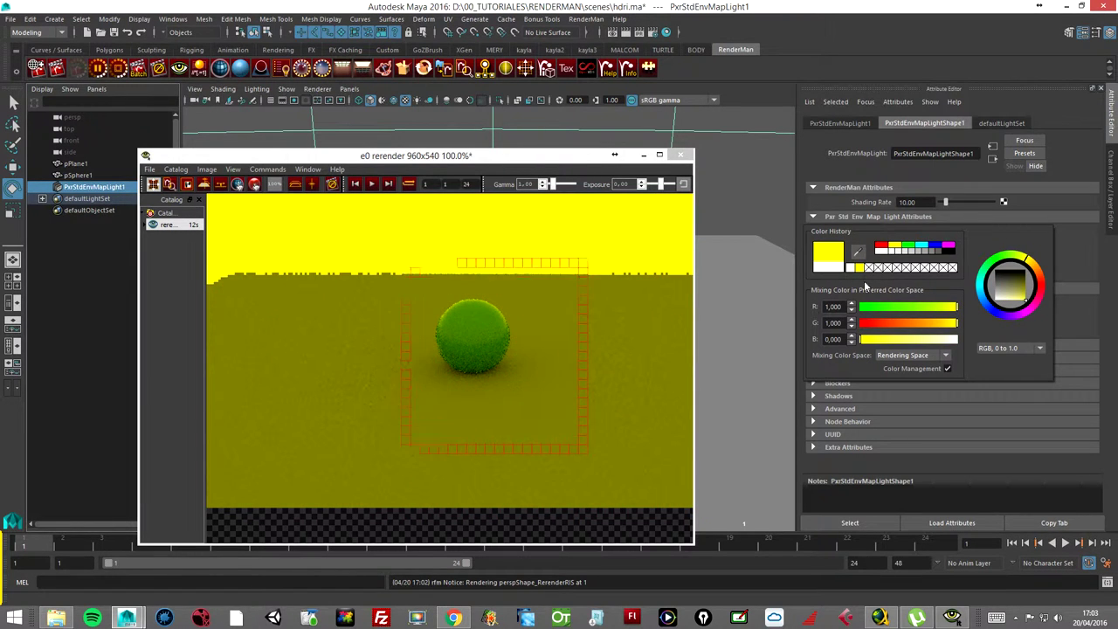
pyautogui.click(852, 269)
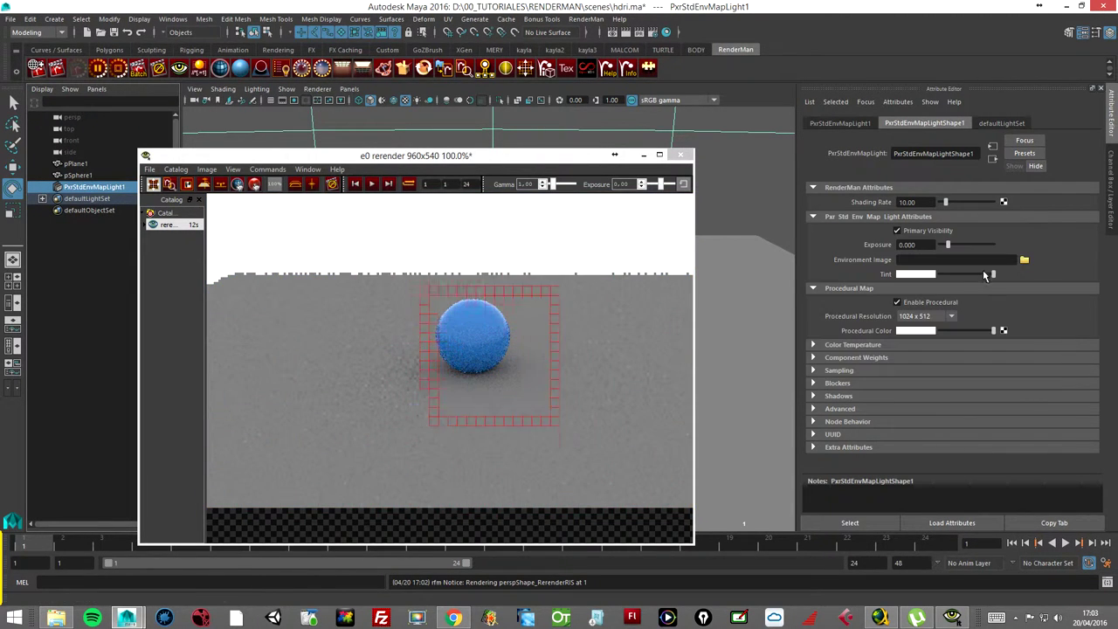
pyautogui.moveTo(992, 278); pyautogui.dragTo(976, 278)
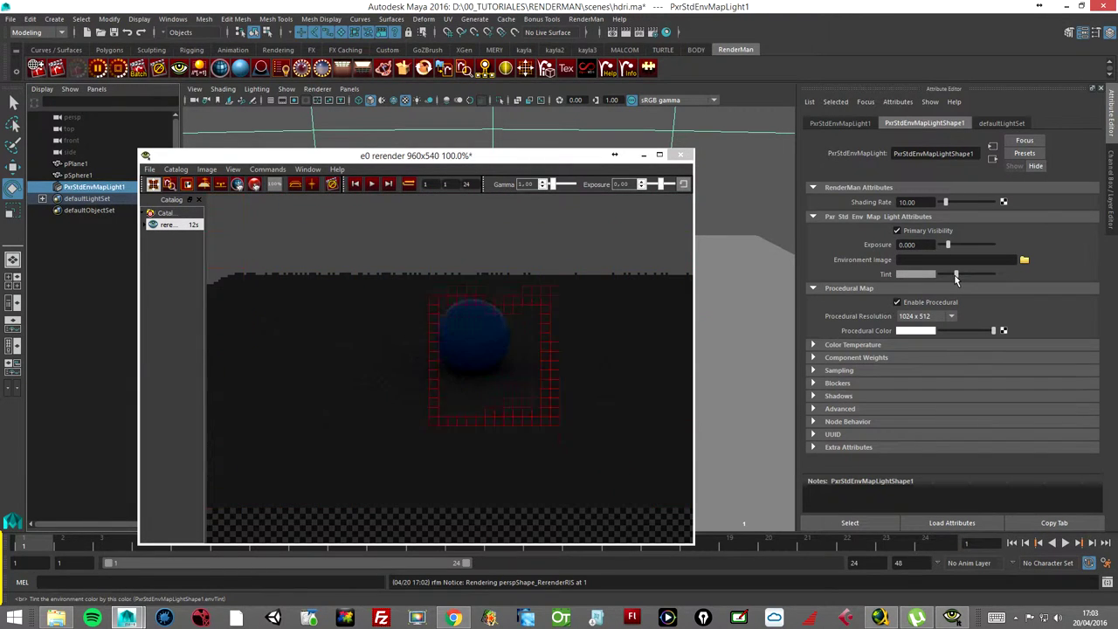
pyautogui.moveTo(955, 276); pyautogui.dragTo(950, 278)
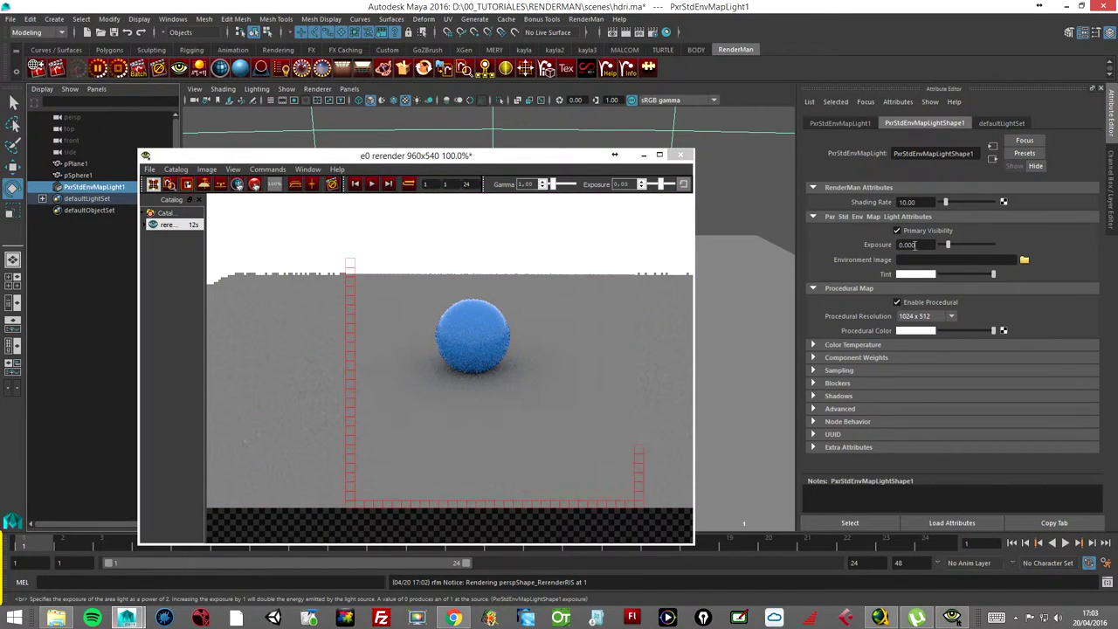
pyautogui.moveTo(947, 245)
pyautogui.mouseDown()
pyautogui.moveTo(961, 250)
pyautogui.moveTo(948, 251)
pyautogui.mouseUp()
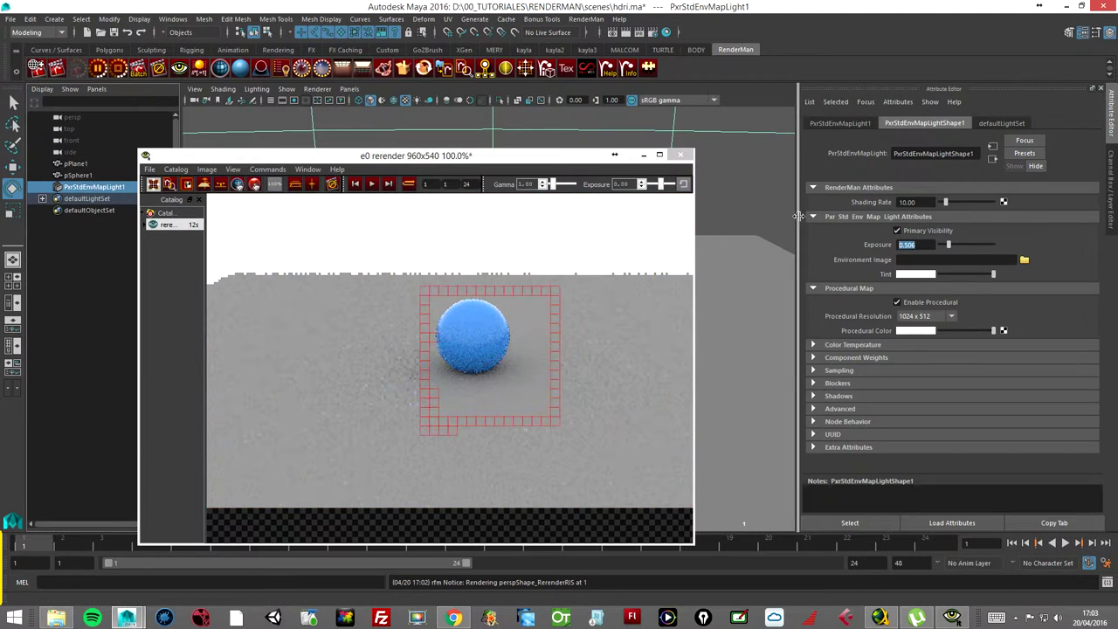
pyautogui.write('0')
pyautogui.press('Return')
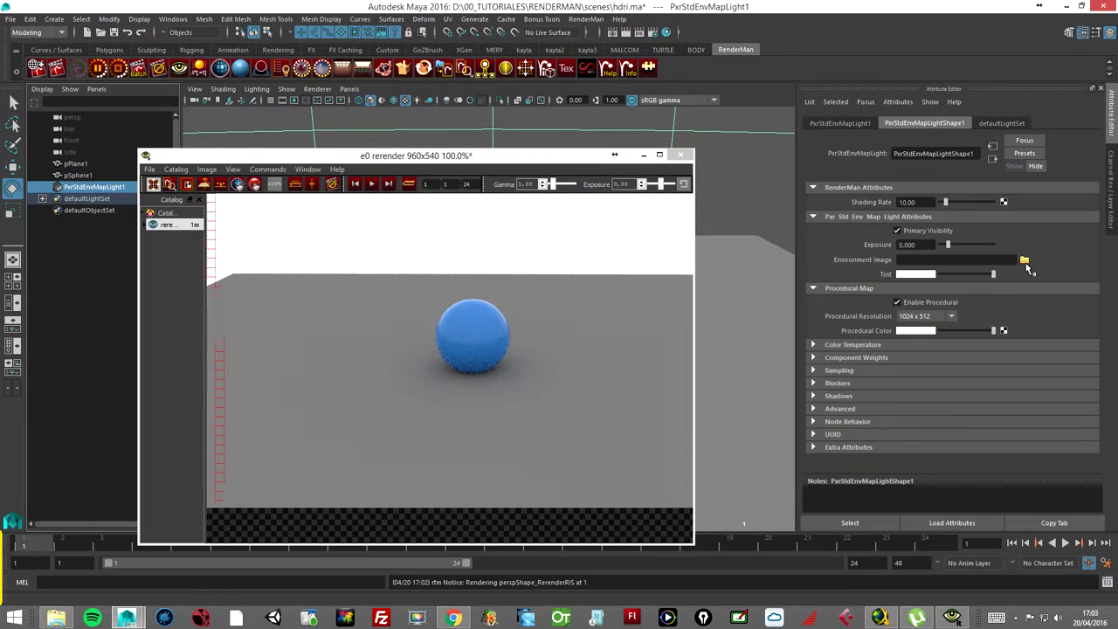
# Load Luxo-Jr_4000x2000.exr from sourceimages as the environment light's image
pyautogui.click(1025, 262)
pyautogui.moveTo(559, 156); pyautogui.dragTo(393, 142)
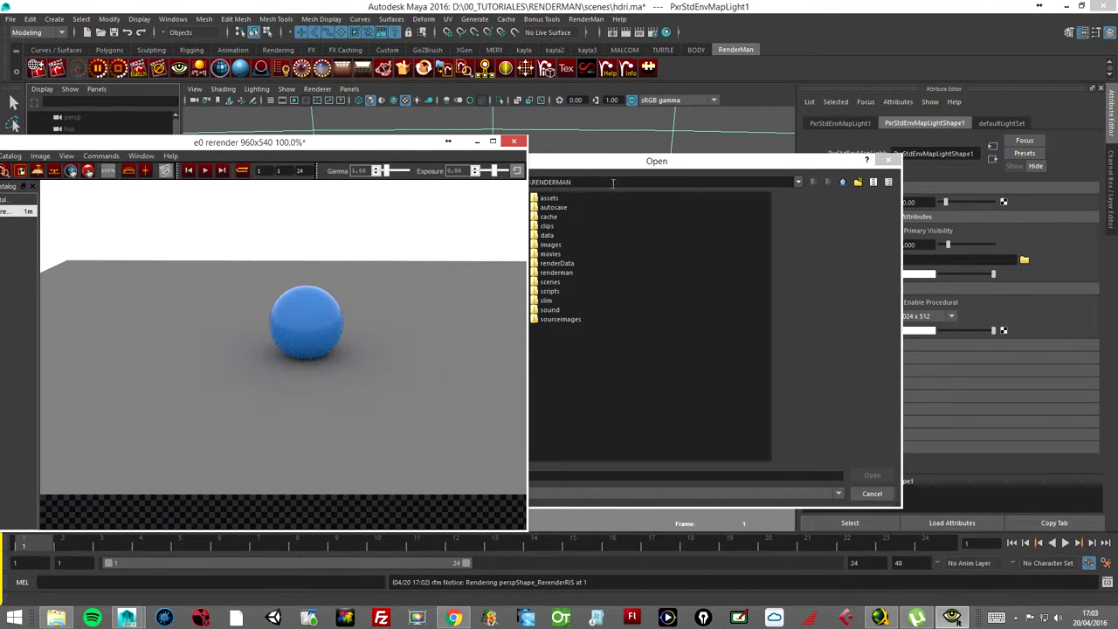
pyautogui.moveTo(622, 165); pyautogui.dragTo(772, 136)
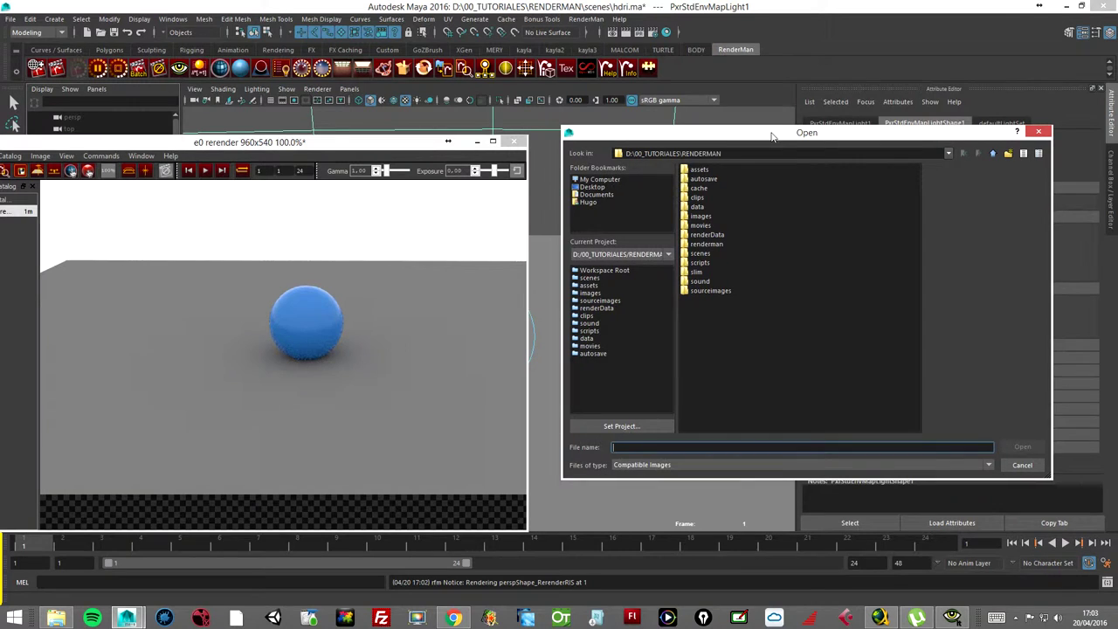
pyautogui.doubleClick(701, 292)
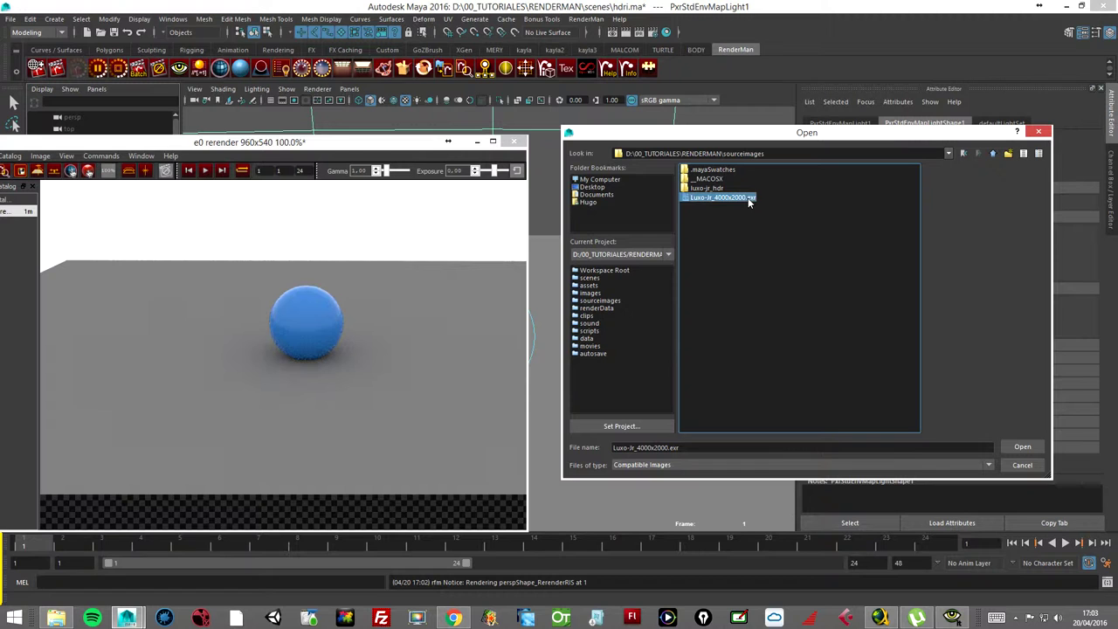
pyautogui.click(1013, 448)
# Minimize the render window, deselect the light, and orbit the viewport
pyautogui.moveTo(350, 145); pyautogui.dragTo(871, 143)
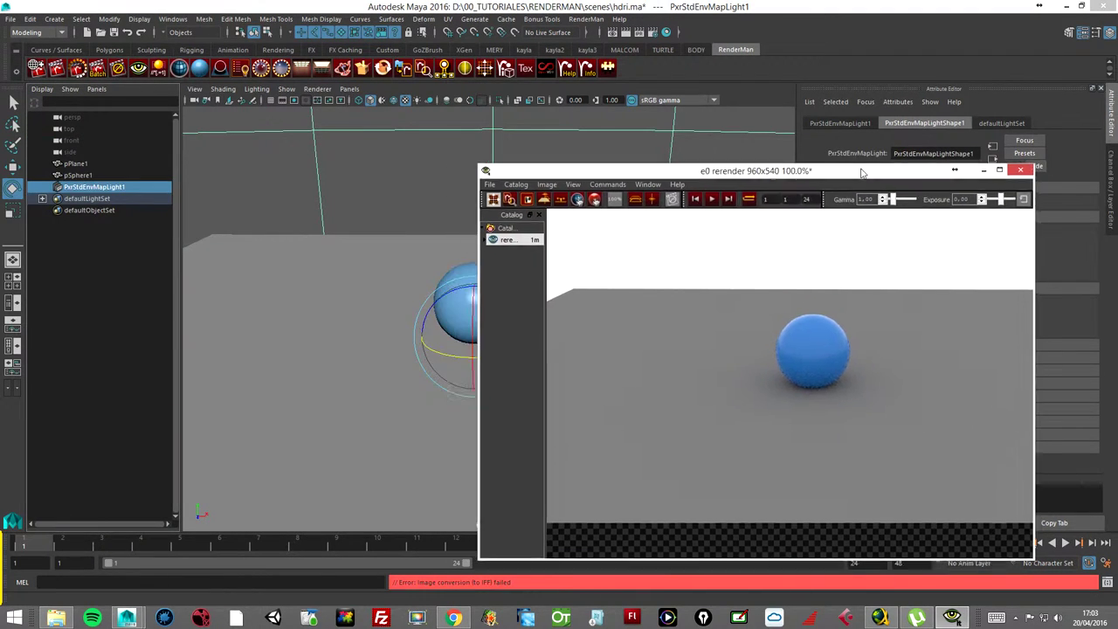
pyautogui.click(910, 137)
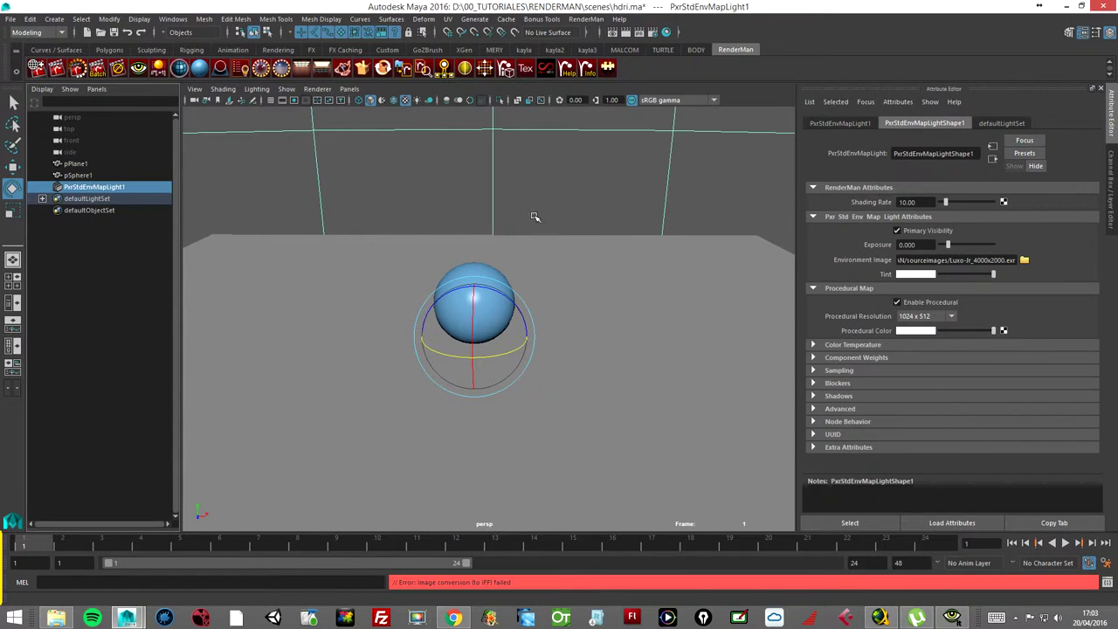
pyautogui.click(541, 196)
pyautogui.moveTo(605, 255)
pyautogui.keyDown('alt'); pyautogui.mouseDown()
pyautogui.moveTo(559, 309)
pyautogui.moveTo(552, 297)
pyautogui.mouseUp(); pyautogui.keyUp('alt')
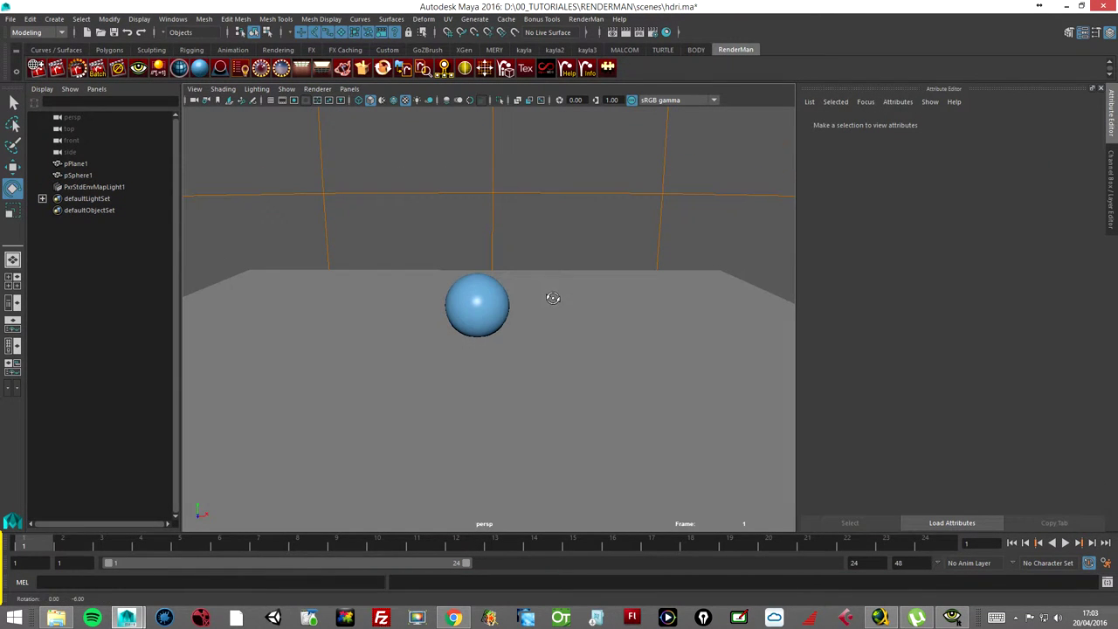
# Restart the IPR render and bring its window back beside the viewport
pyautogui.click(78, 69)
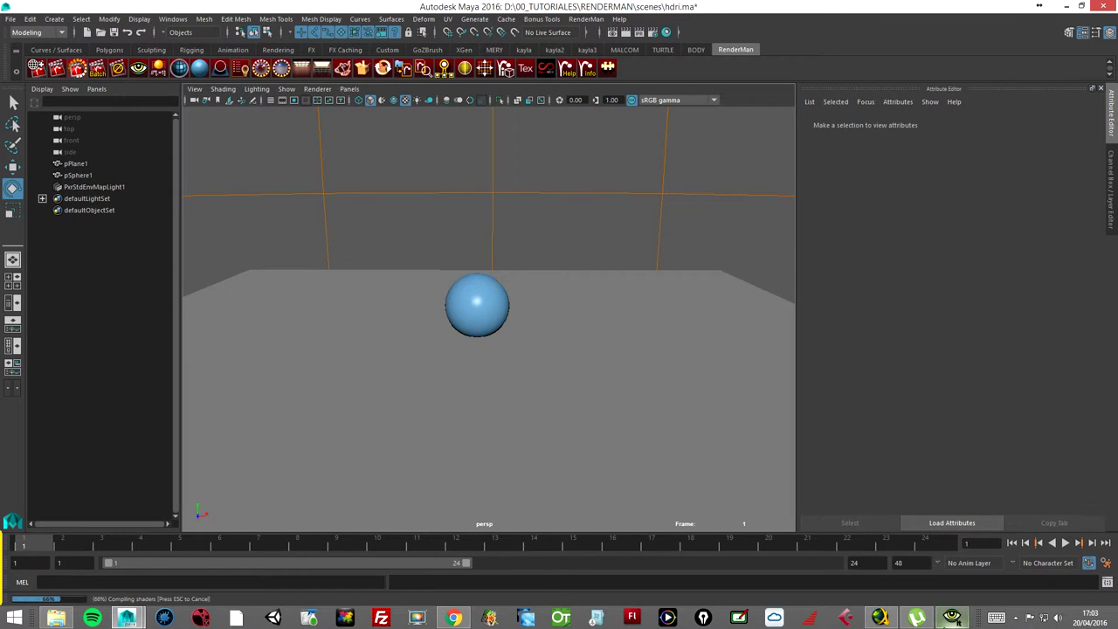
pyautogui.click(941, 613)
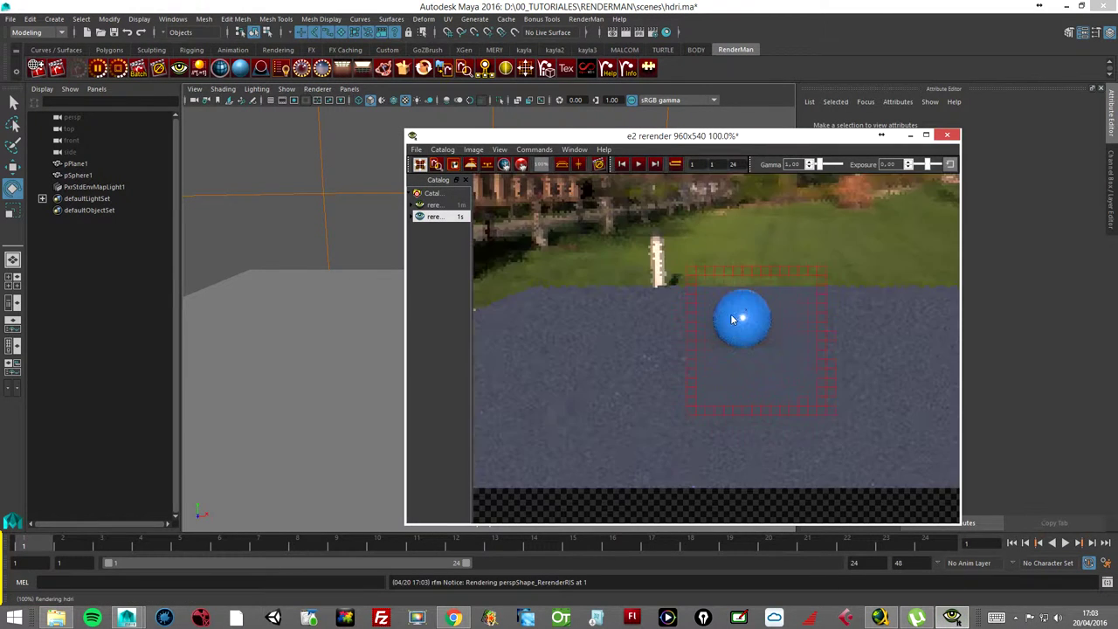
pyautogui.moveTo(723, 283); pyautogui.dragTo(713, 301, button='middle')
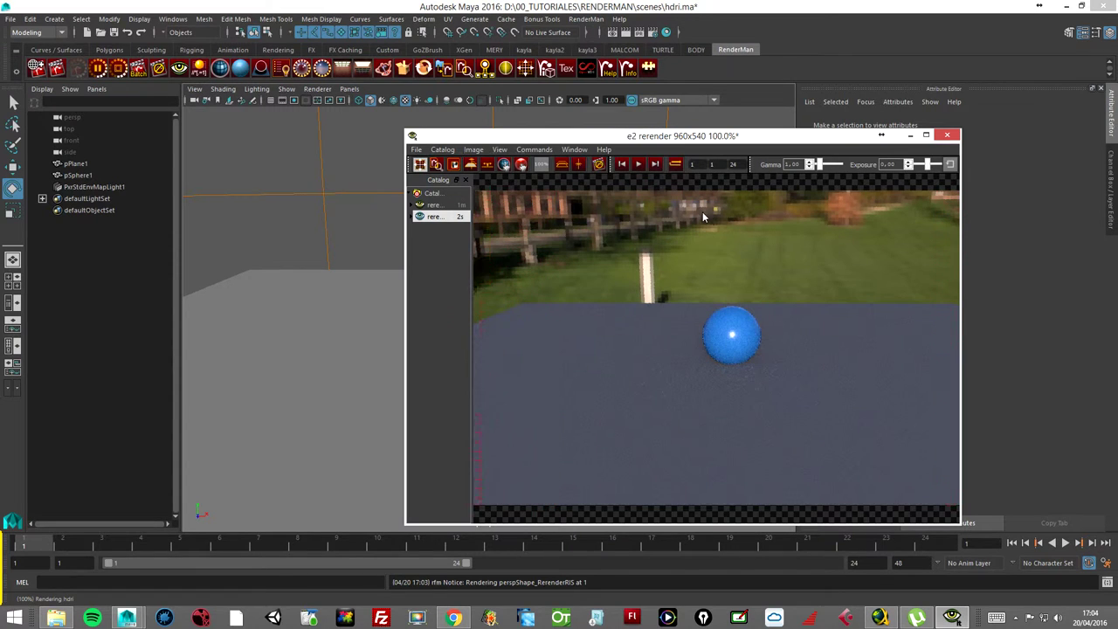
pyautogui.moveTo(733, 137); pyautogui.dragTo(848, 121)
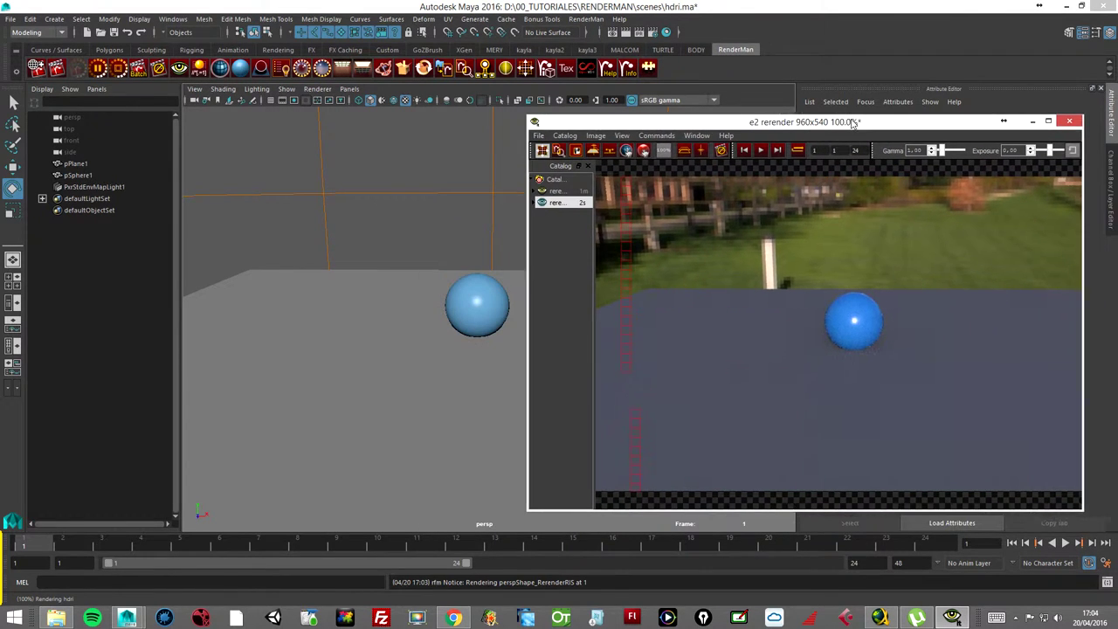
# Reframe the camera low and close on the blue sphere
pyautogui.moveTo(485, 262)
pyautogui.keyDown('alt'); pyautogui.mouseDown()
pyautogui.moveTo(224, 302)
pyautogui.moveTo(419, 312)
pyautogui.moveTo(356, 294)
pyautogui.moveTo(427, 320)
pyautogui.moveTo(496, 317)
pyautogui.moveTo(467, 367)
pyautogui.mouseUp(); pyautogui.keyUp('alt')
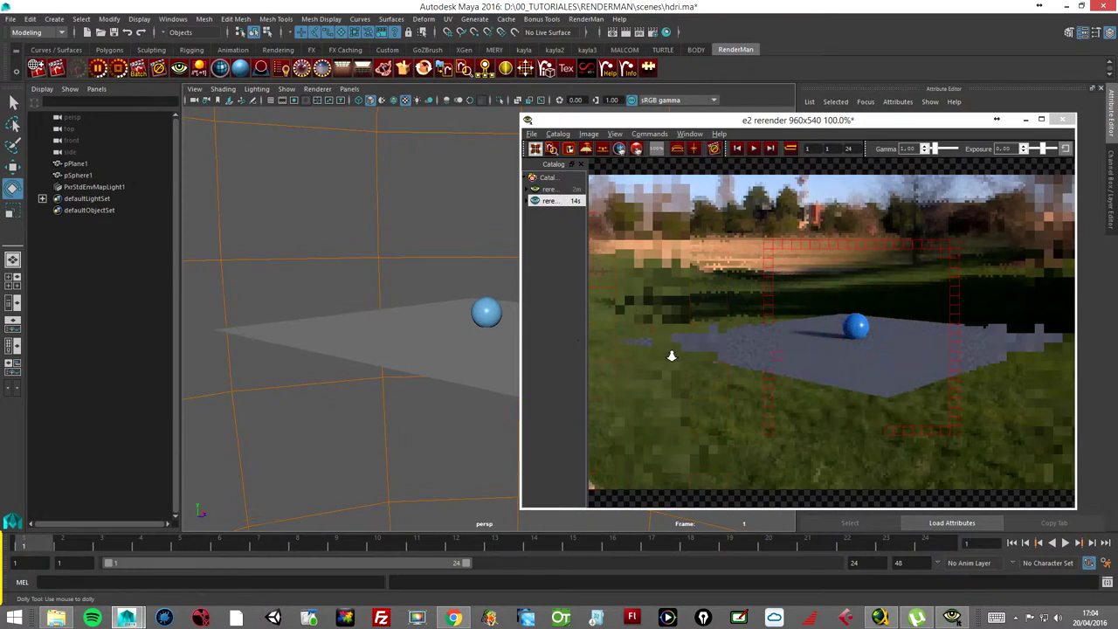
pyautogui.keyDown('alt'); pyautogui.moveTo(413, 325); pyautogui.dragTo(461, 309, button='right'); pyautogui.keyUp('alt')
pyautogui.keyDown('alt'); pyautogui.moveTo(461, 309); pyautogui.dragTo(375, 334, button='middle'); pyautogui.keyUp('alt')
pyautogui.moveTo(377, 350)
pyautogui.keyDown('alt'); pyautogui.mouseDown()
pyautogui.moveTo(505, 364)
pyautogui.moveTo(425, 324)
pyautogui.moveTo(402, 329)
pyautogui.moveTo(427, 349)
pyautogui.moveTo(462, 332)
pyautogui.moveTo(450, 330)
pyautogui.mouseUp(); pyautogui.keyUp('alt')
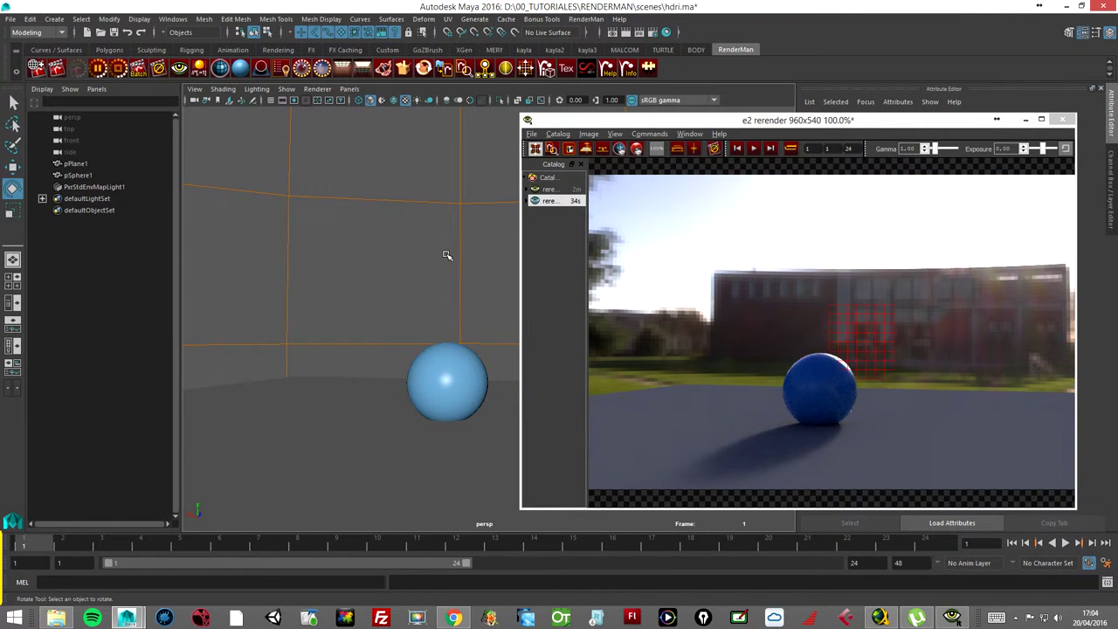
# Rotate the environment light so trees form the backdrop, then expose its attributes
pyautogui.keyDown('alt'); pyautogui.moveTo(449, 239); pyautogui.dragTo(422, 283, button='middle'); pyautogui.keyUp('alt')
pyautogui.keyDown('alt'); pyautogui.moveTo(415, 284); pyautogui.dragTo(412, 288, button='middle'); pyautogui.keyUp('alt')
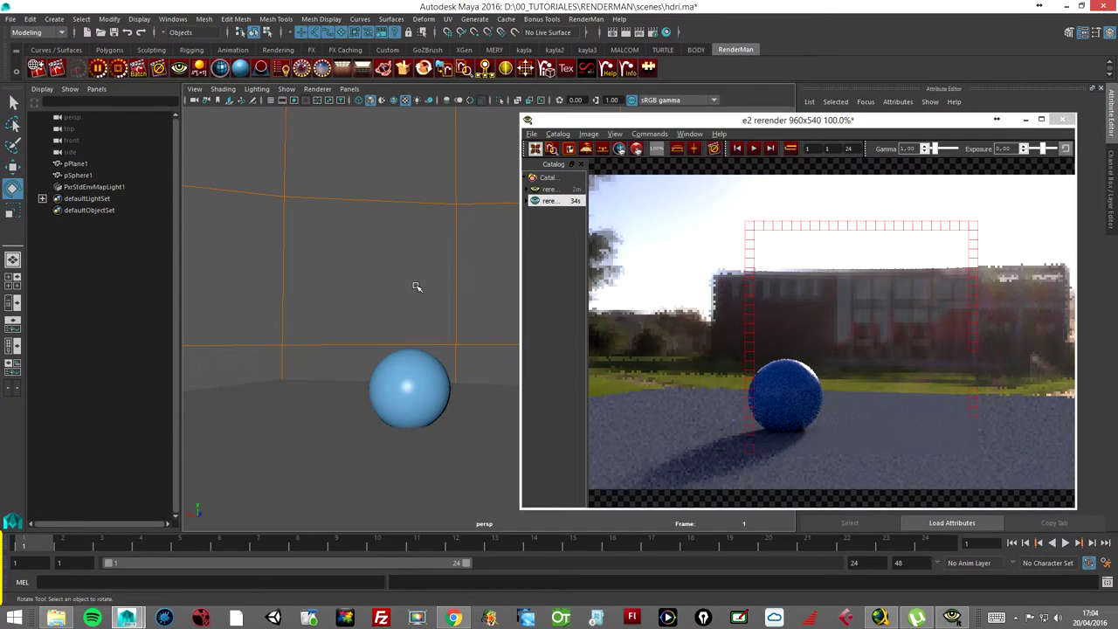
pyautogui.click(450, 276)
pyautogui.press('e')
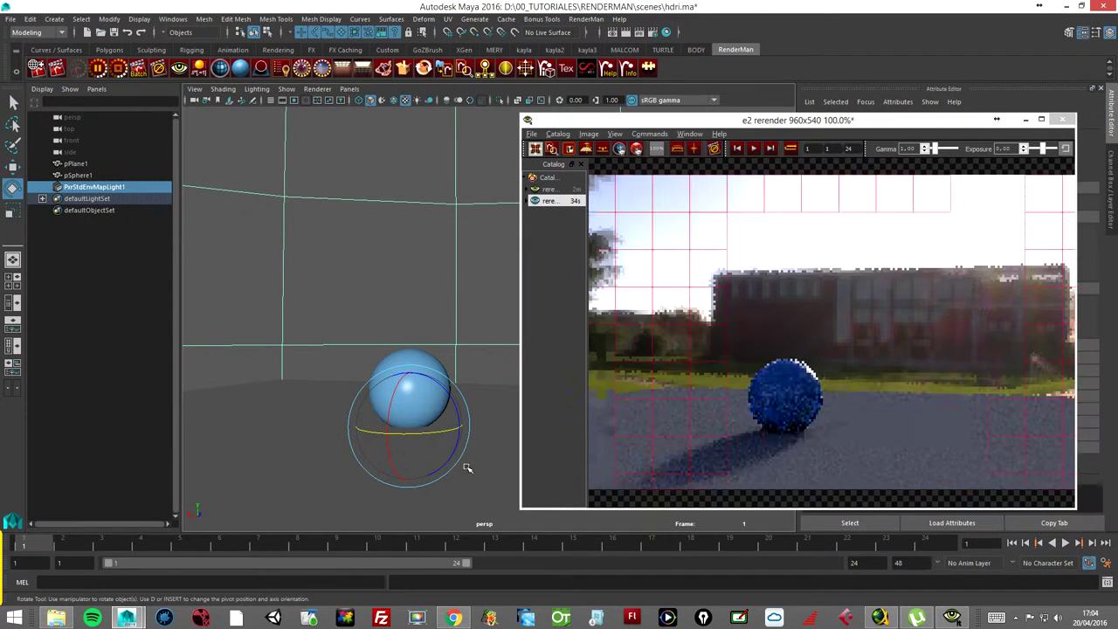
pyautogui.moveTo(449, 442)
pyautogui.mouseDown()
pyautogui.moveTo(398, 432)
pyautogui.moveTo(444, 429)
pyautogui.moveTo(420, 429)
pyautogui.mouseUp()
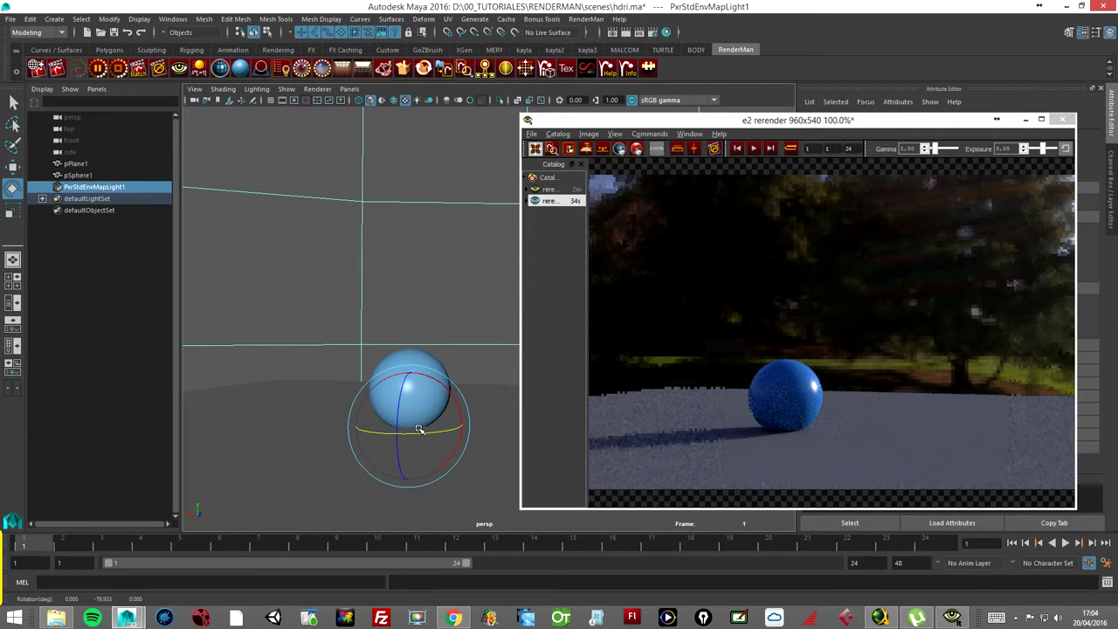
pyautogui.moveTo(575, 119)
pyautogui.mouseDown()
pyautogui.moveTo(576, 139)
pyautogui.moveTo(576, 94)
pyautogui.mouseUp()
pyautogui.moveTo(742, 117); pyautogui.dragTo(434, 124)
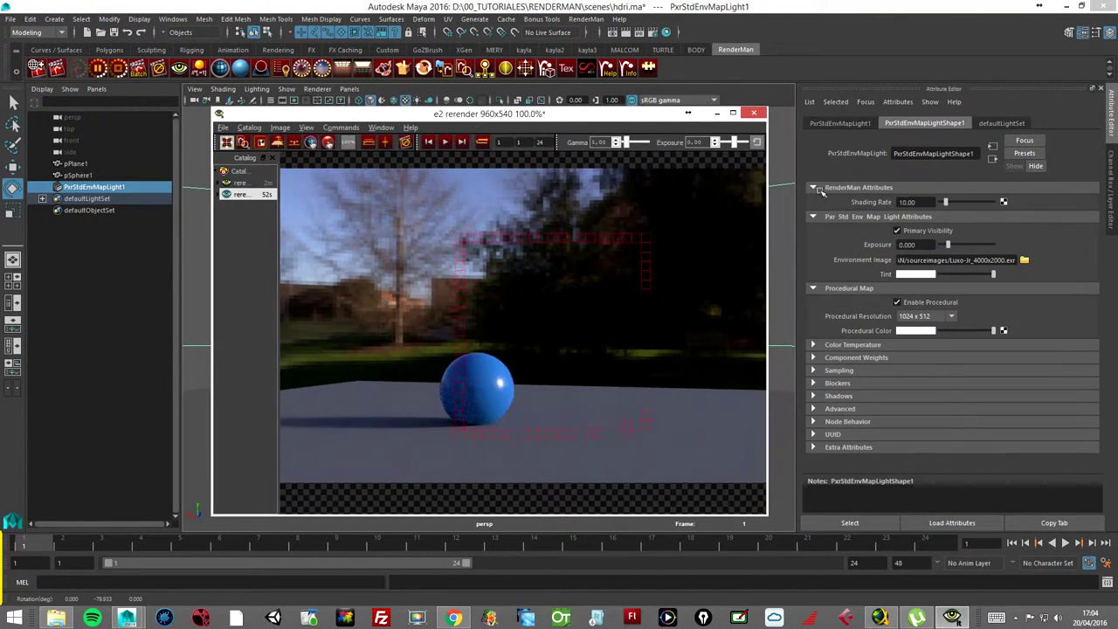
# Adjust PxrStdEnvMapLightShape1 Exposure, trying 1.685 before settling on 1.292
pyautogui.click(949, 247)
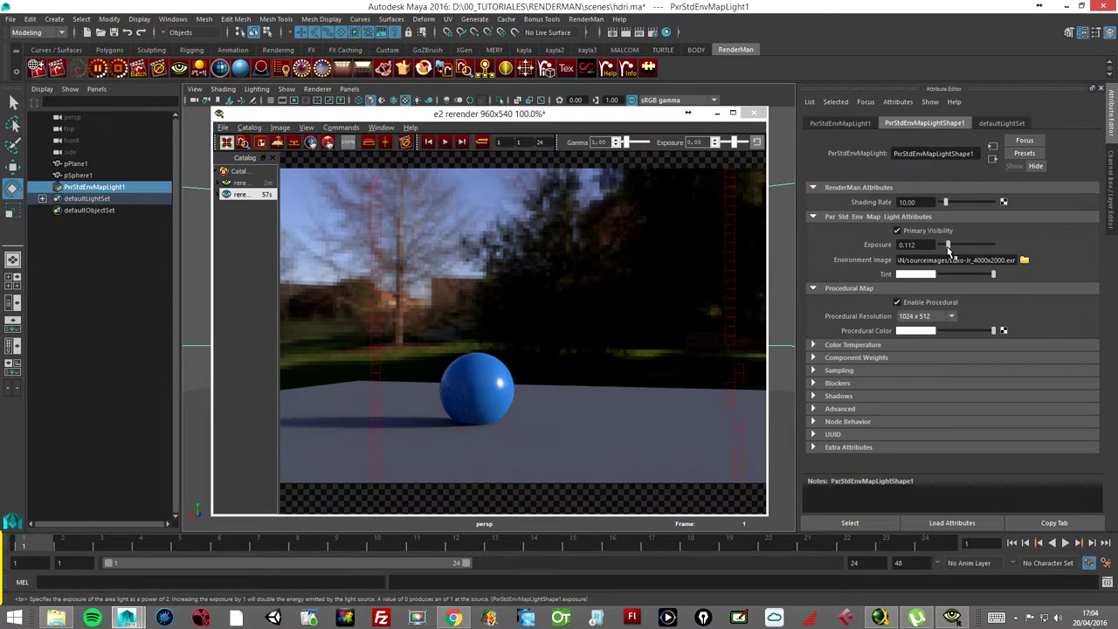
pyautogui.click(949, 248)
pyautogui.moveTo(948, 251); pyautogui.dragTo(947, 250)
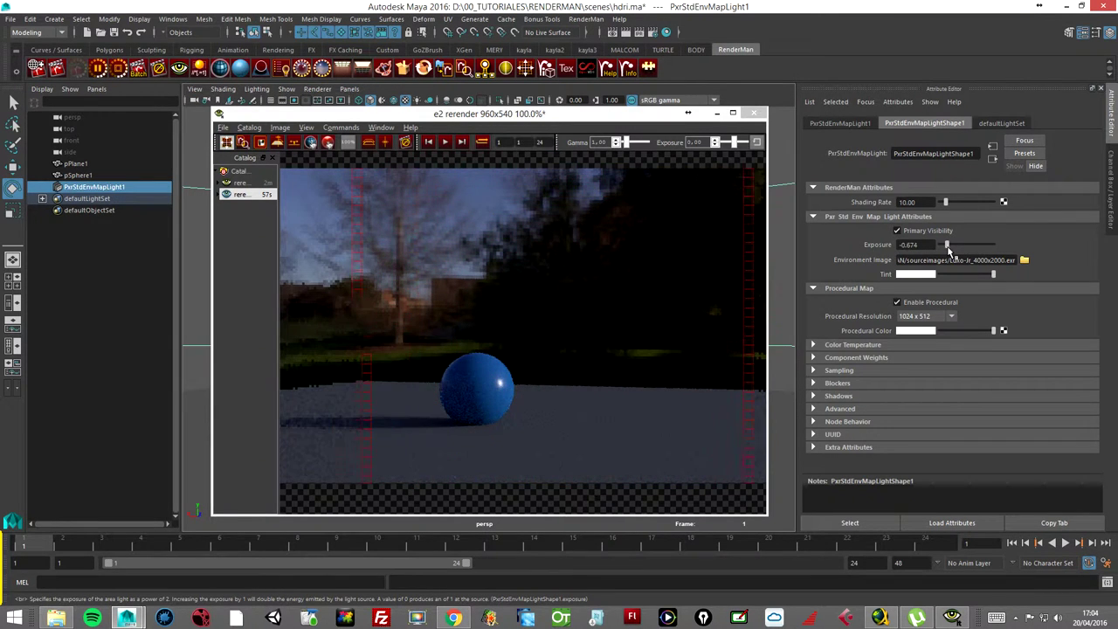
pyautogui.moveTo(950, 249); pyautogui.dragTo(952, 251)
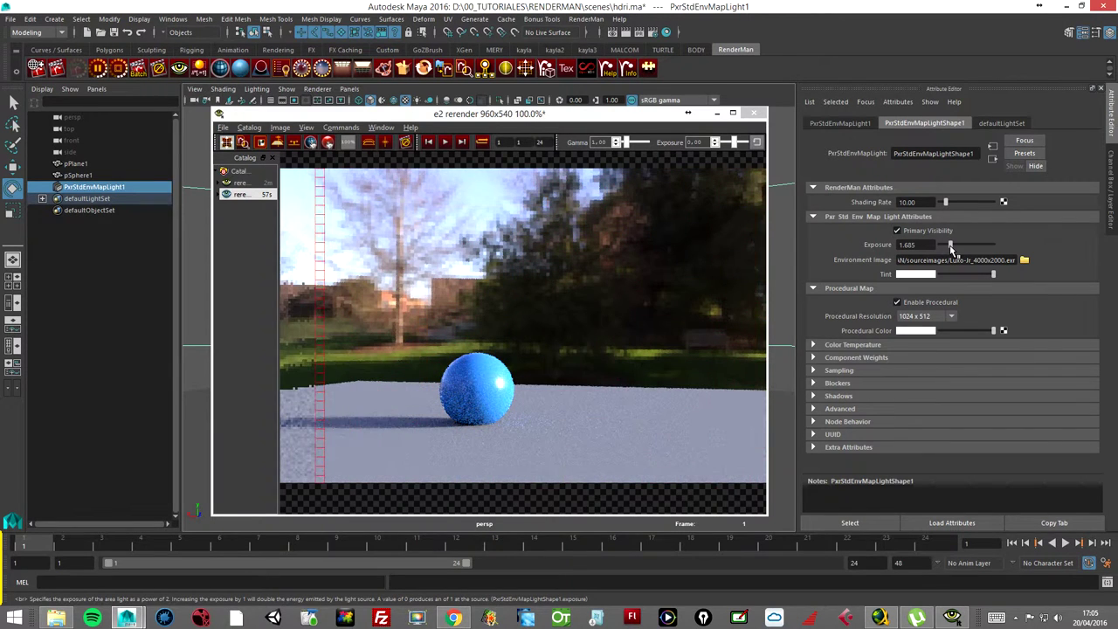
pyautogui.moveTo(951, 250); pyautogui.dragTo(950, 249)
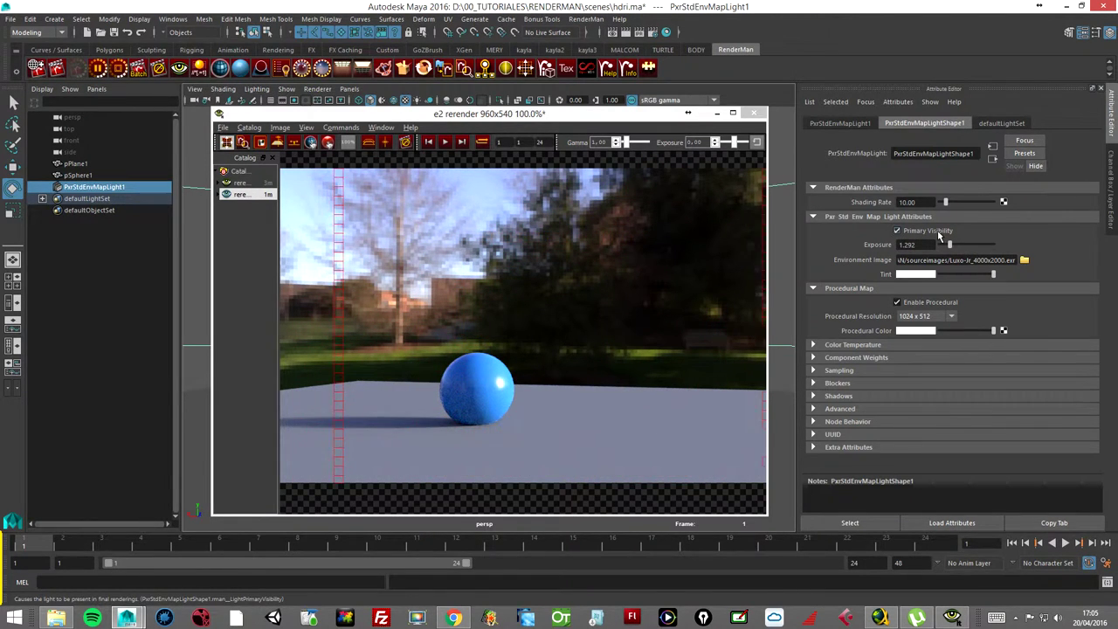
# Turn off the environment light's Primary Visibility and restart the IPR render
pyautogui.click(897, 232)
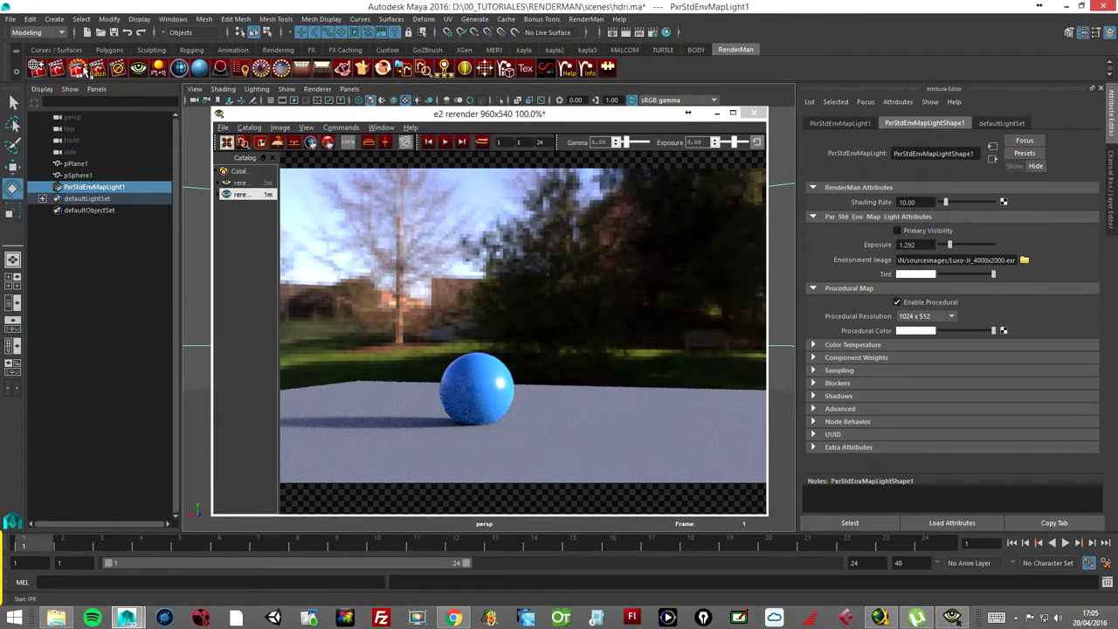
pyautogui.click(76, 70)
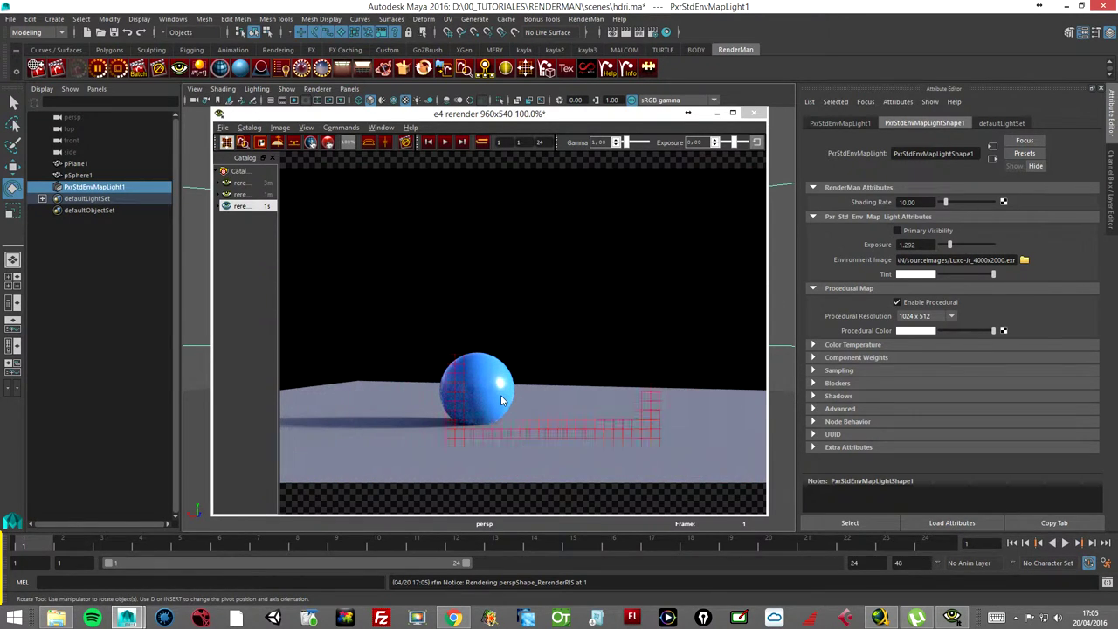
pyautogui.moveTo(564, 119); pyautogui.dragTo(560, 140)
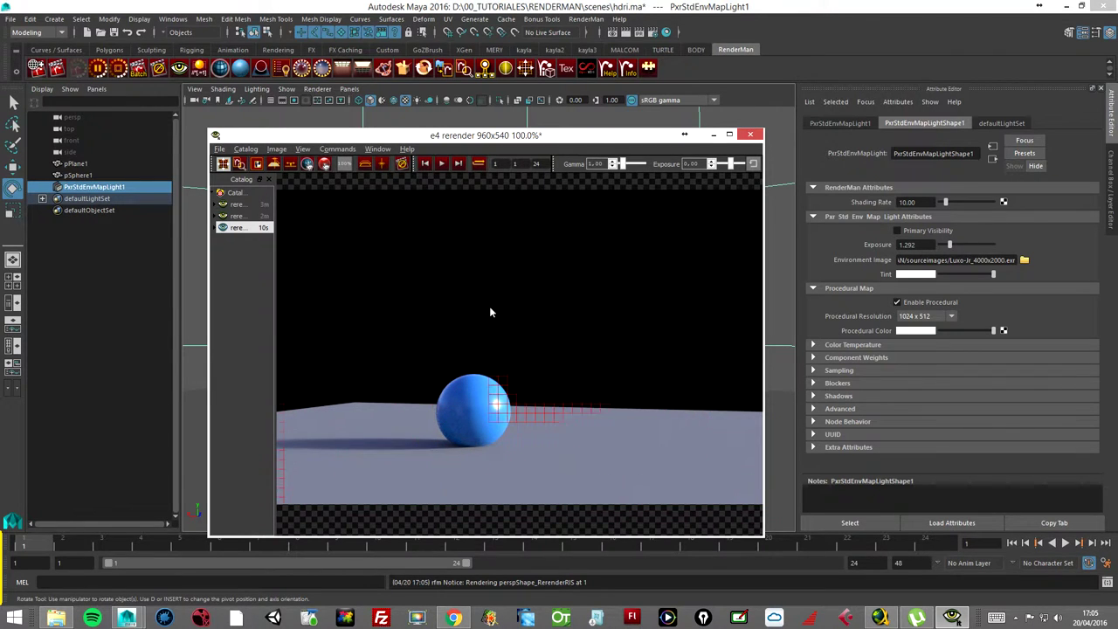
pyautogui.moveTo(420, 140); pyautogui.dragTo(406, 134)
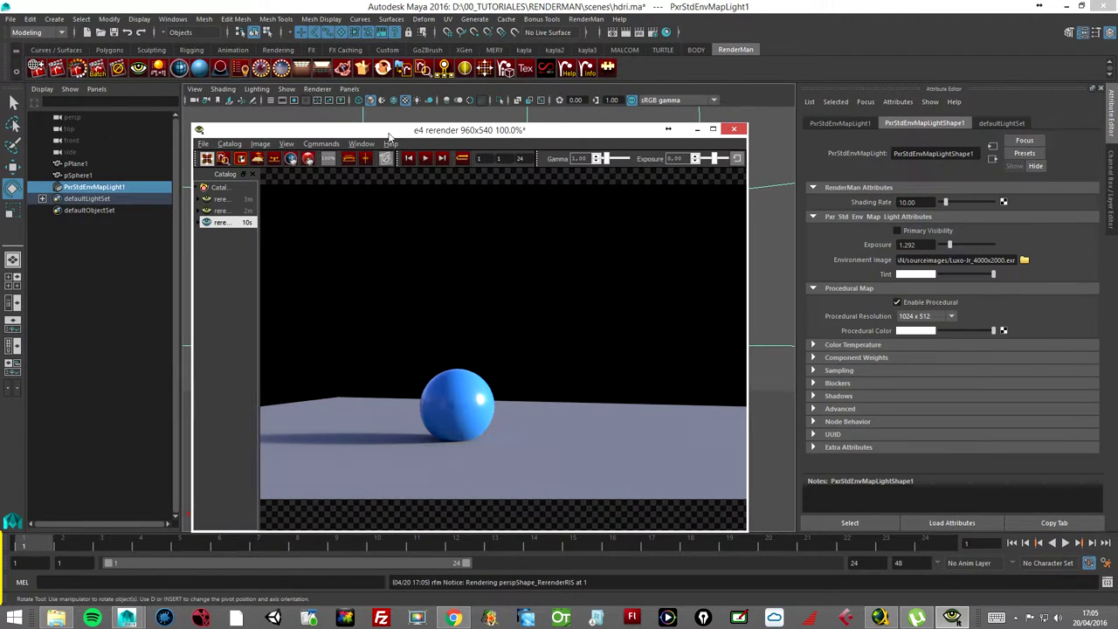
pyautogui.moveTo(390, 136); pyautogui.dragTo(389, 164)
# Raise the sphere's PxrDisney1 Specular from 0.5 to 1.0, then choose PxrLMGlass from the PxrLM shelf
pyautogui.click(459, 420)
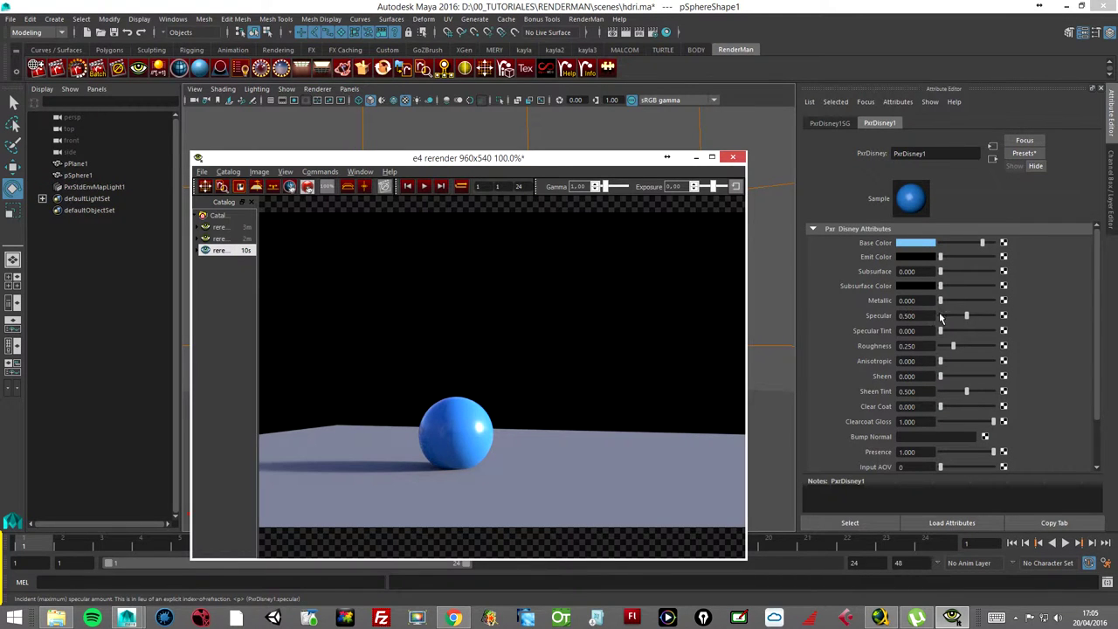
pyautogui.moveTo(967, 318); pyautogui.dragTo(983, 320)
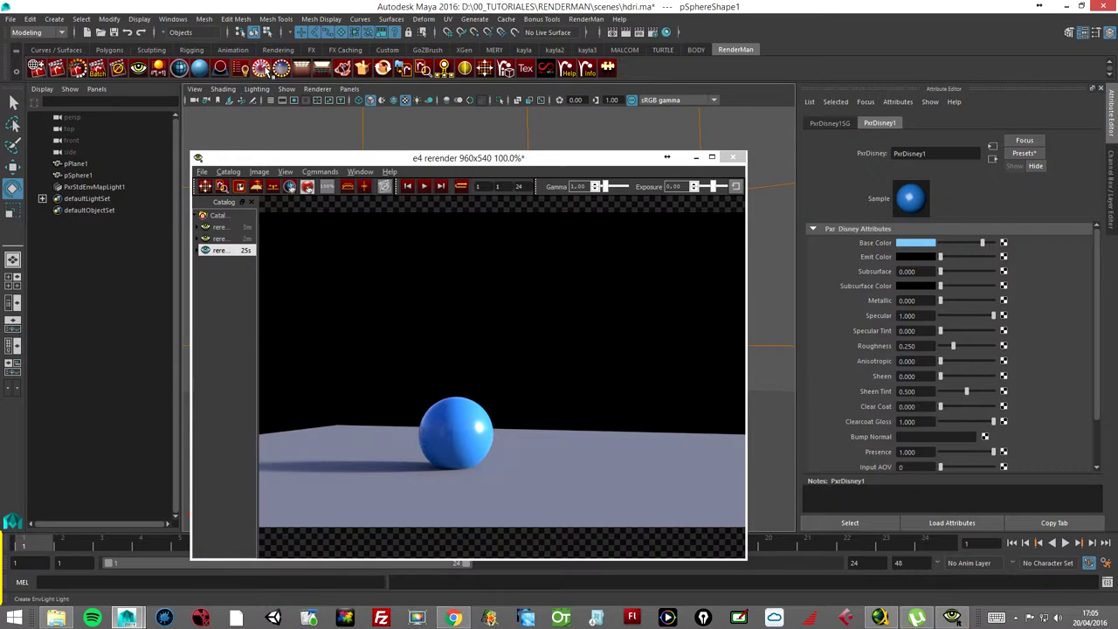
pyautogui.rightClick(264, 69)
pyautogui.rightClick(183, 73)
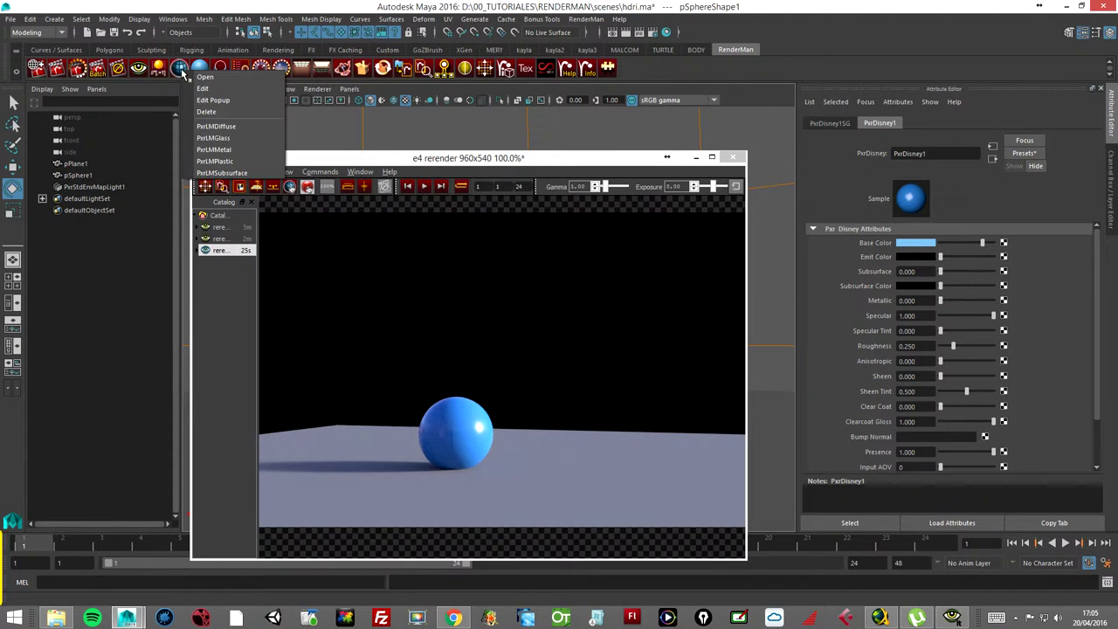
# Assign a new PxrLMGlass1 material (IOR 1.5) to the sphere and start a fresh IPR render
pyautogui.click(238, 138)
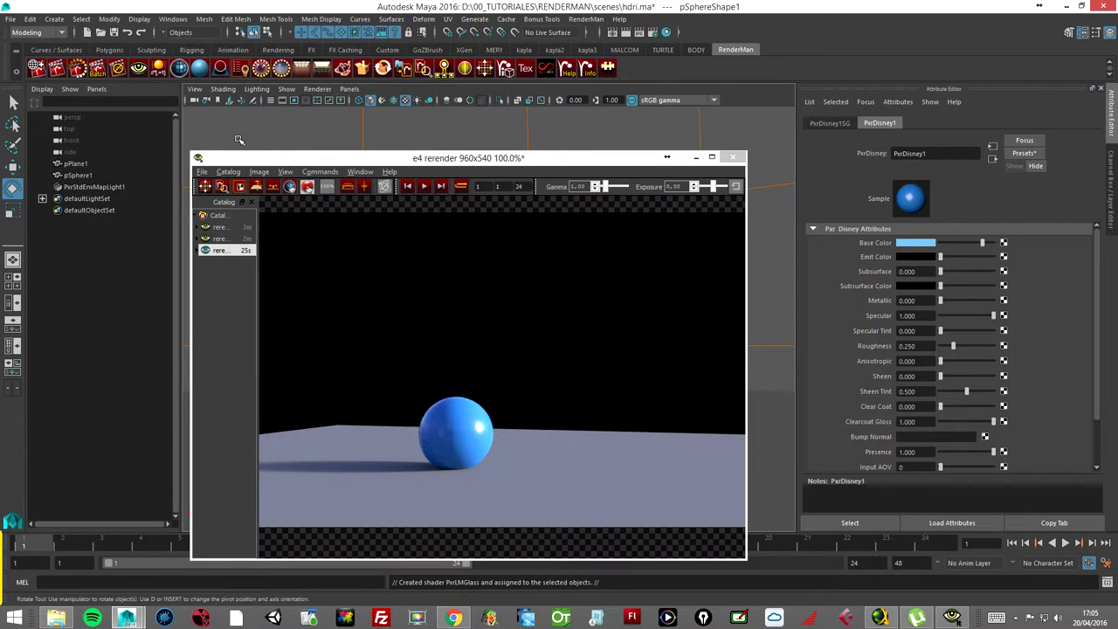
pyautogui.moveTo(498, 162)
pyautogui.mouseDown()
pyautogui.moveTo(423, 407)
pyautogui.moveTo(445, 448)
pyautogui.moveTo(539, 136)
pyautogui.mouseUp()
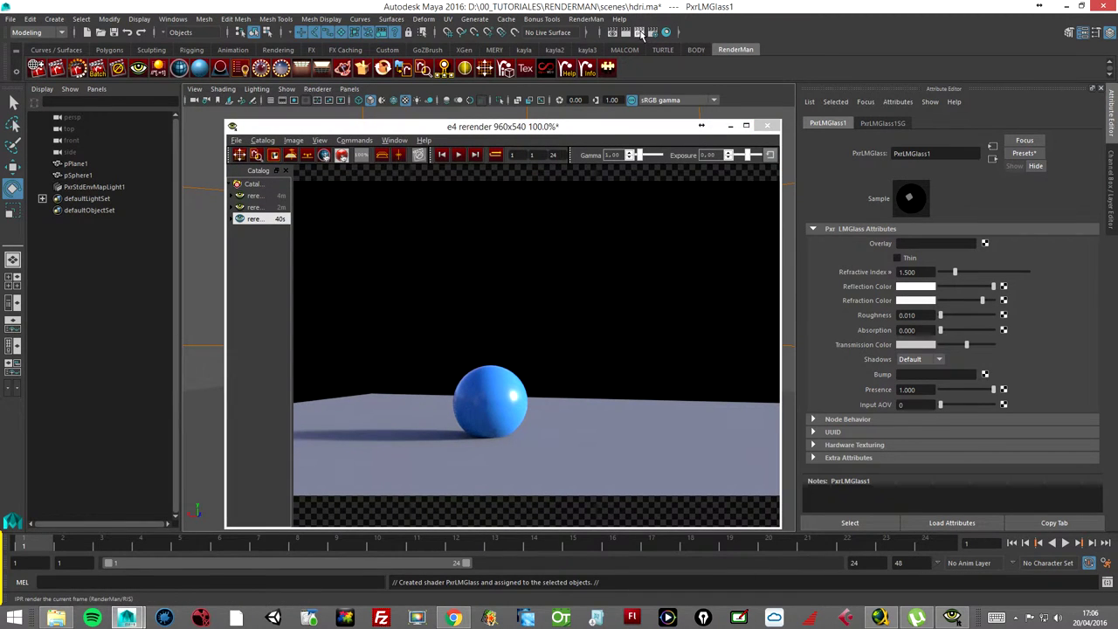
pyautogui.click(641, 33)
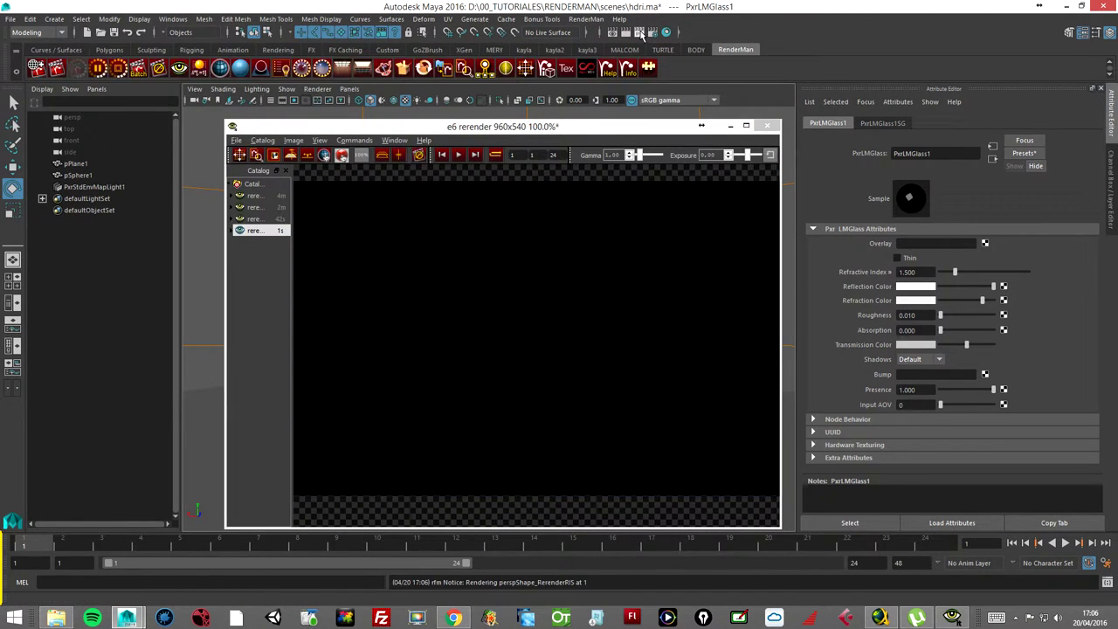